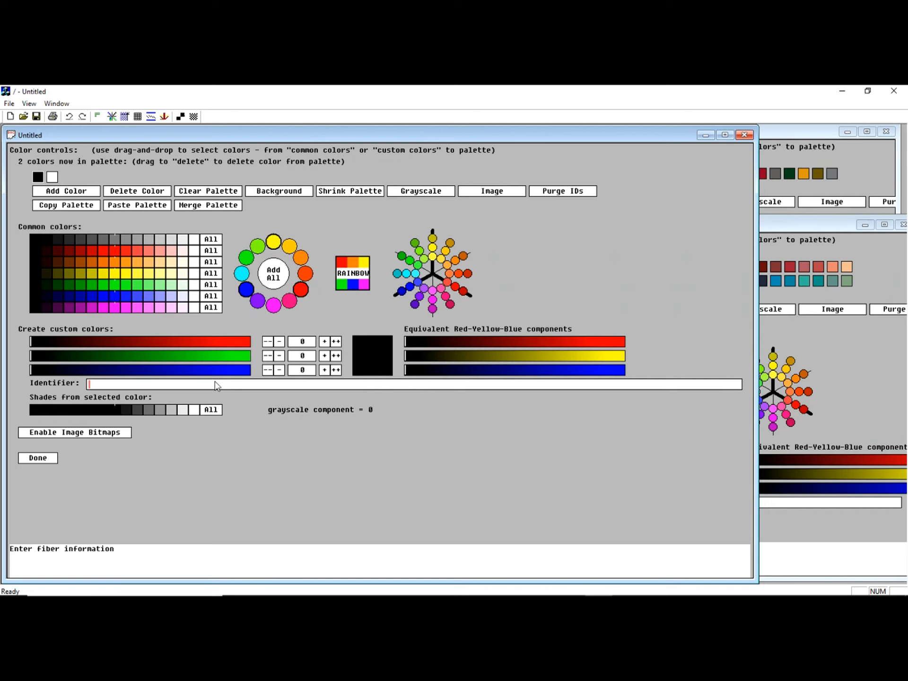
# Give the palette's black colour the identifier "black" and its white colour the identifier "white"
pyautogui.write('black')
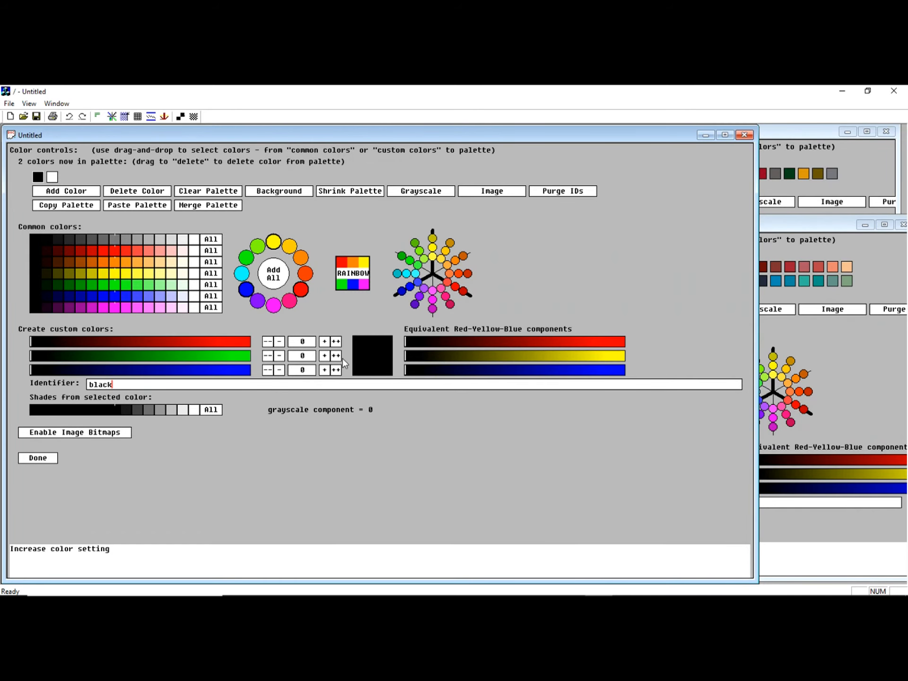
pyautogui.moveTo(372, 359); pyautogui.dragTo(41, 180)
pyautogui.click(51, 178)
pyautogui.write('white')
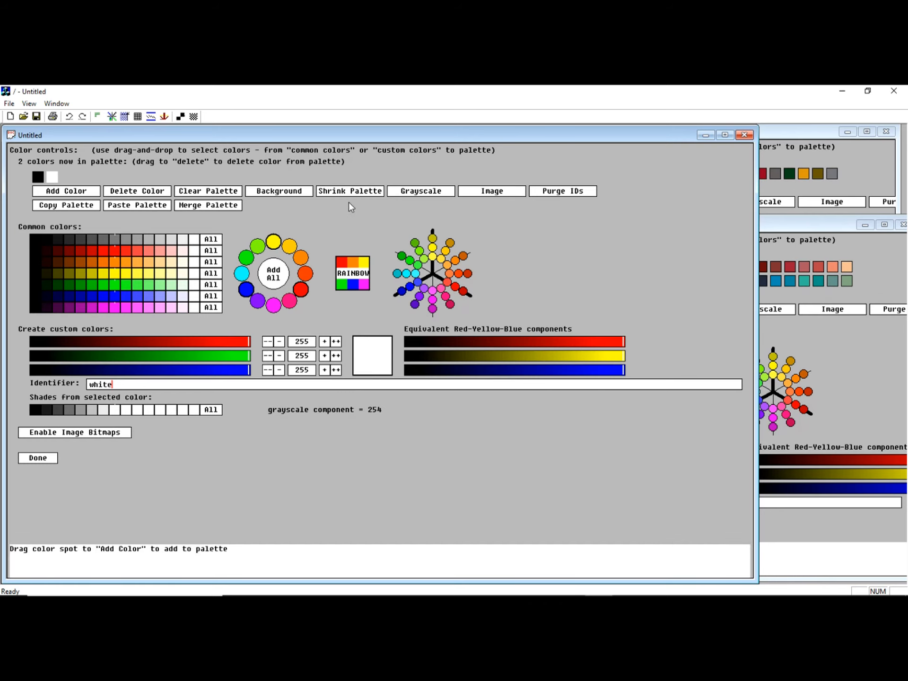
# Add the Mauve pale 5120 colour from the BrassardCottonFullPaletteWIDs palette to the Untitled pattern's palette
pyautogui.click(813, 225)
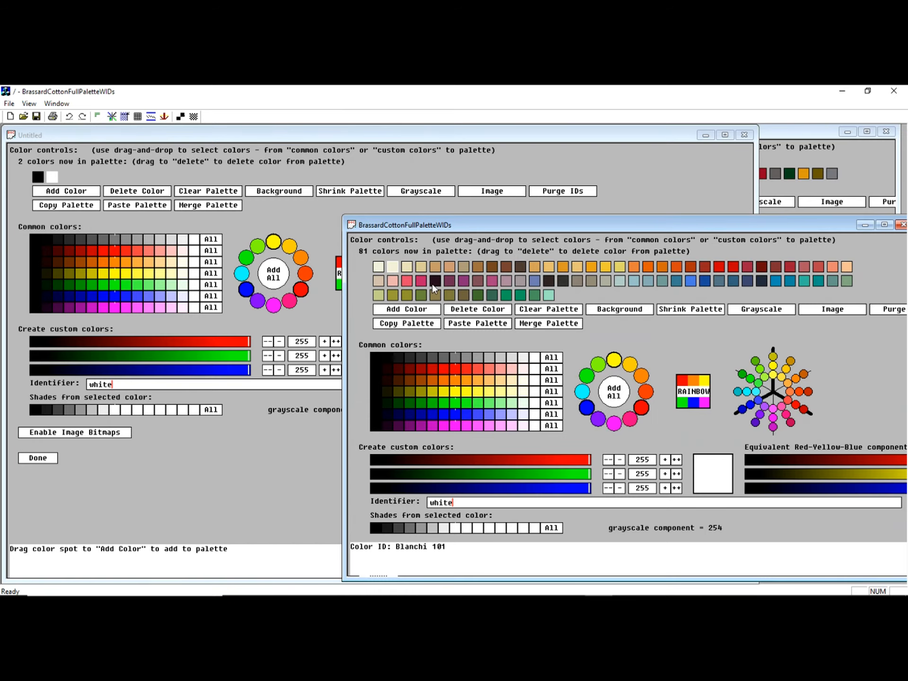
pyautogui.click(463, 280)
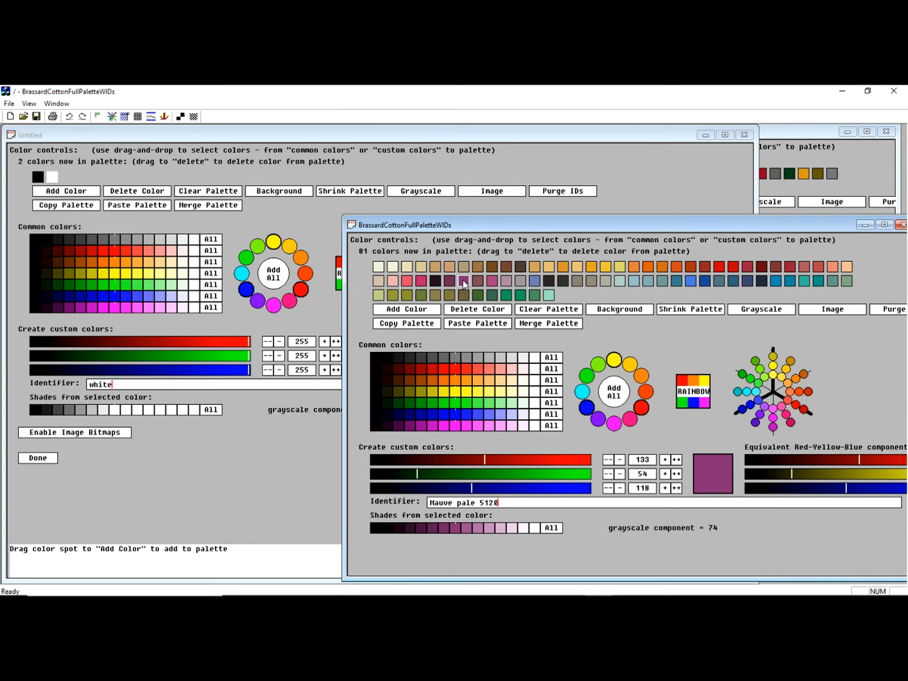
pyautogui.moveTo(462, 282); pyautogui.dragTo(68, 180)
pyautogui.click(68, 180)
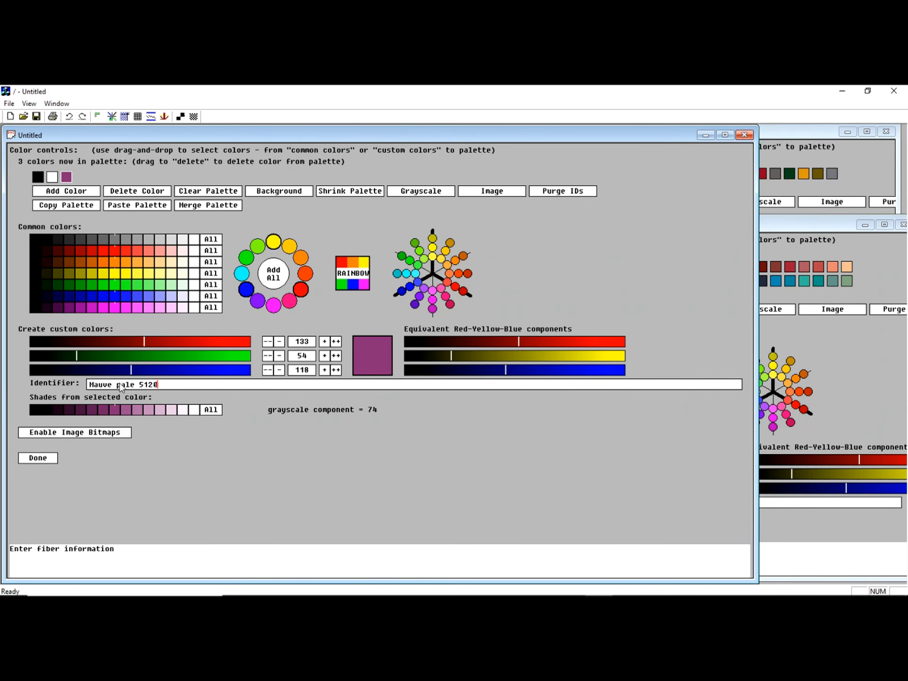
# Add 10 Yellow from the LunaticFringe-TubularSpectrum Palette to the Untitled palette and check the identifier of each palette colour
pyautogui.click(787, 131)
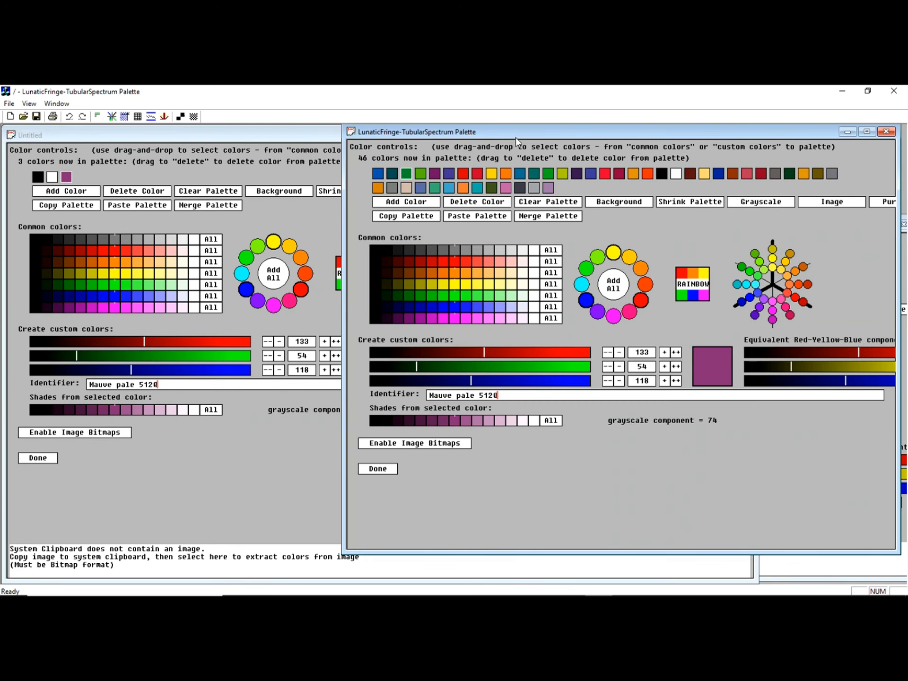
pyautogui.moveTo(492, 174); pyautogui.dragTo(39, 186)
pyautogui.click(38, 178)
pyautogui.click(55, 180)
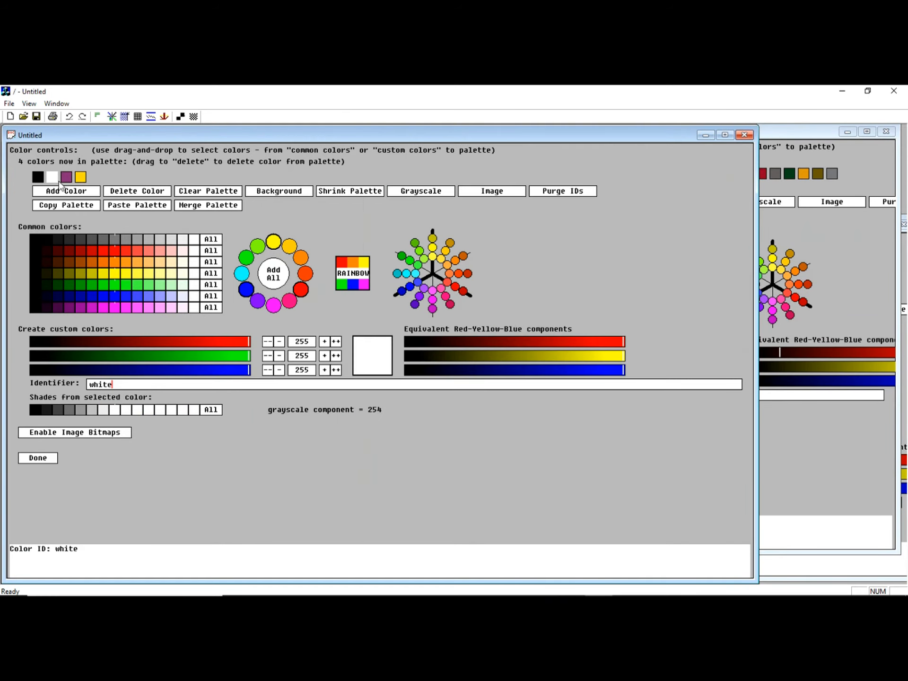
pyautogui.click(70, 178)
pyautogui.click(81, 178)
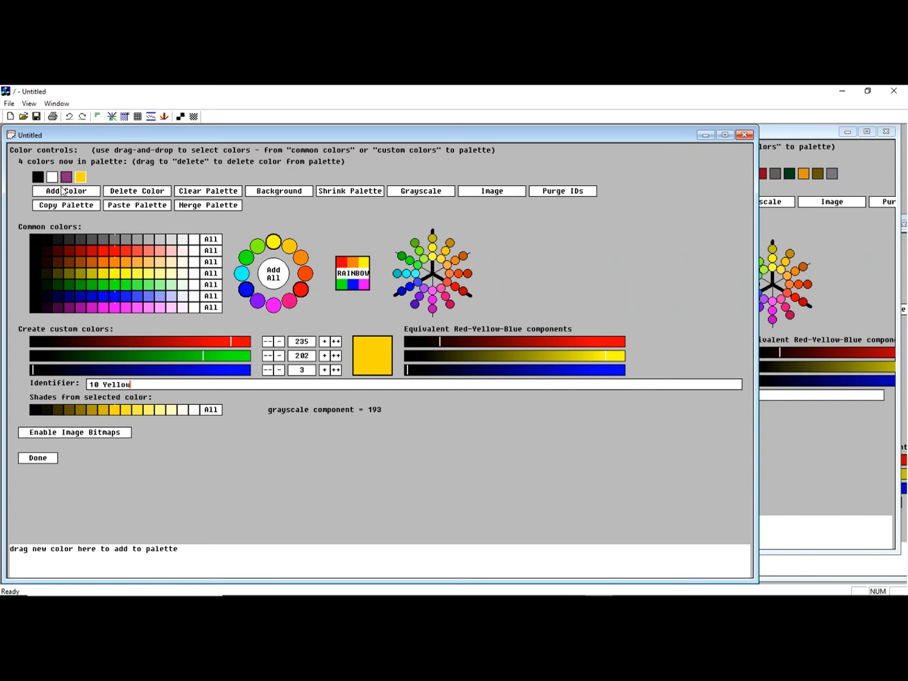
pyautogui.click(67, 179)
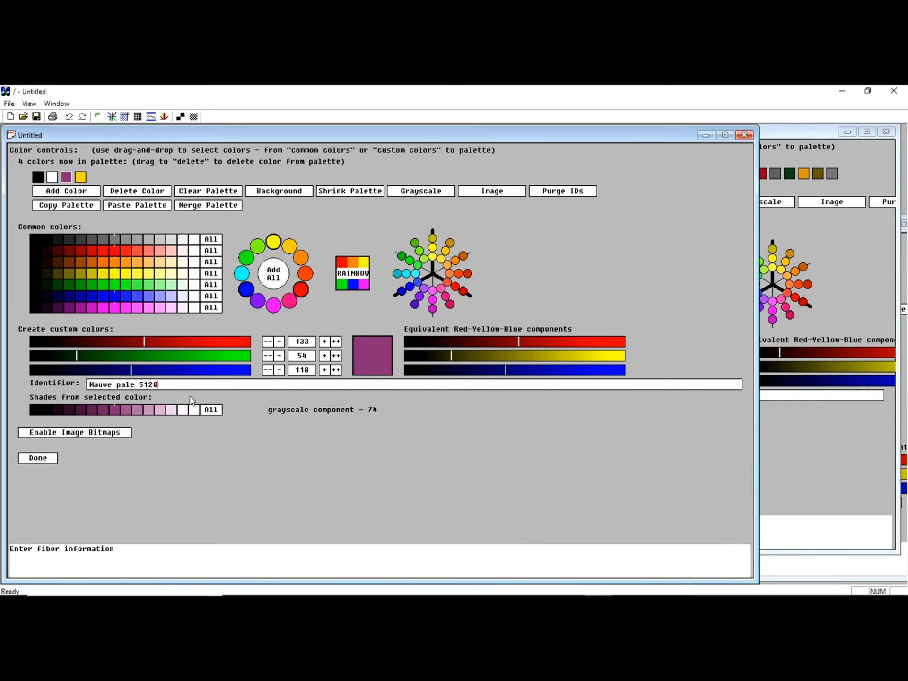
# Recolour all warp threads of the Untitled draft with Mauve pale 5120 and inspect the colour identifier of warp thread 40
pyautogui.click(111, 118)
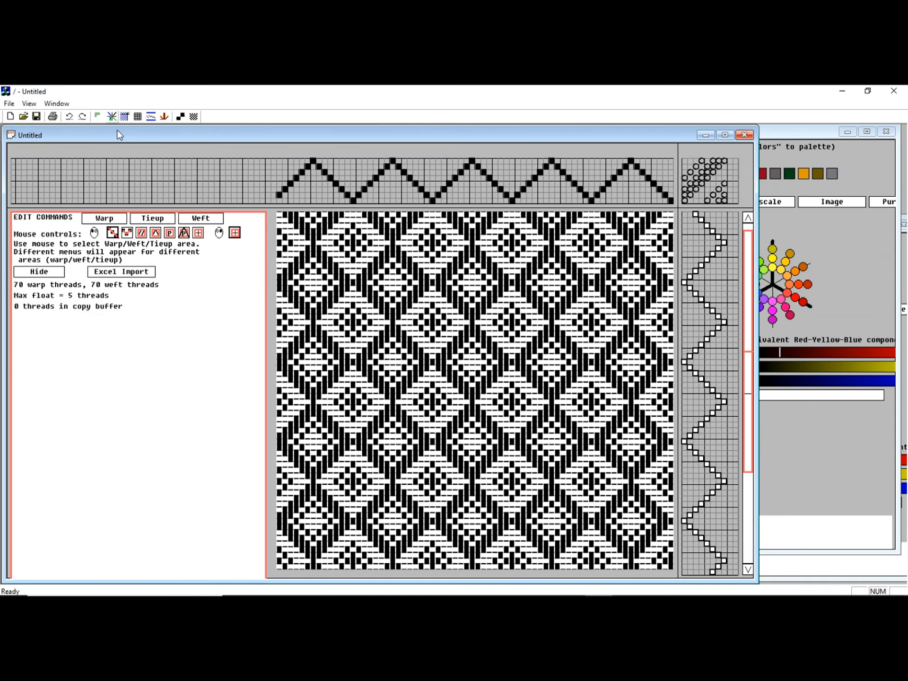
pyautogui.click(97, 221)
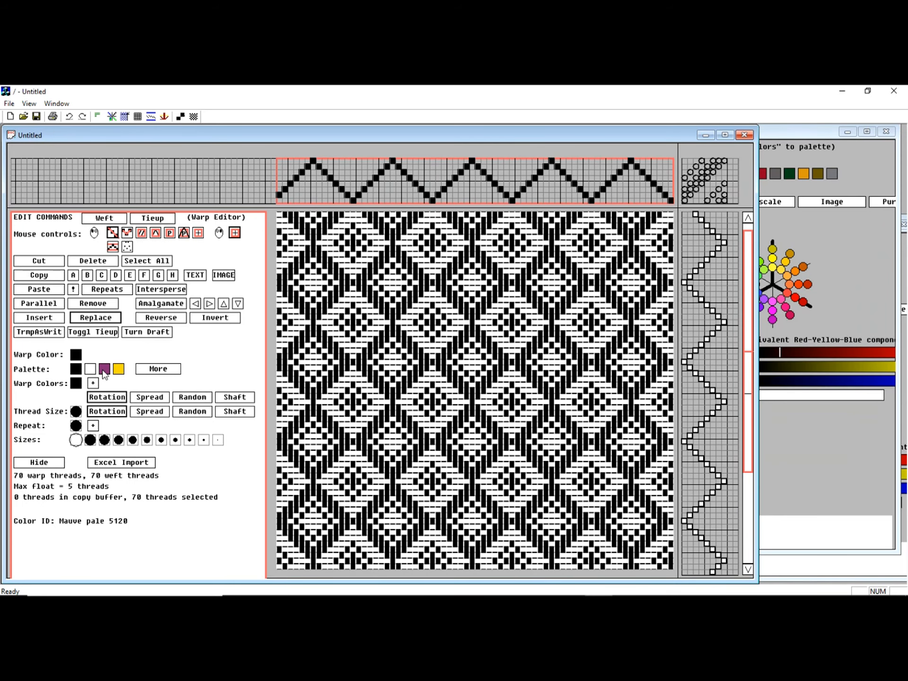
pyautogui.click(104, 370)
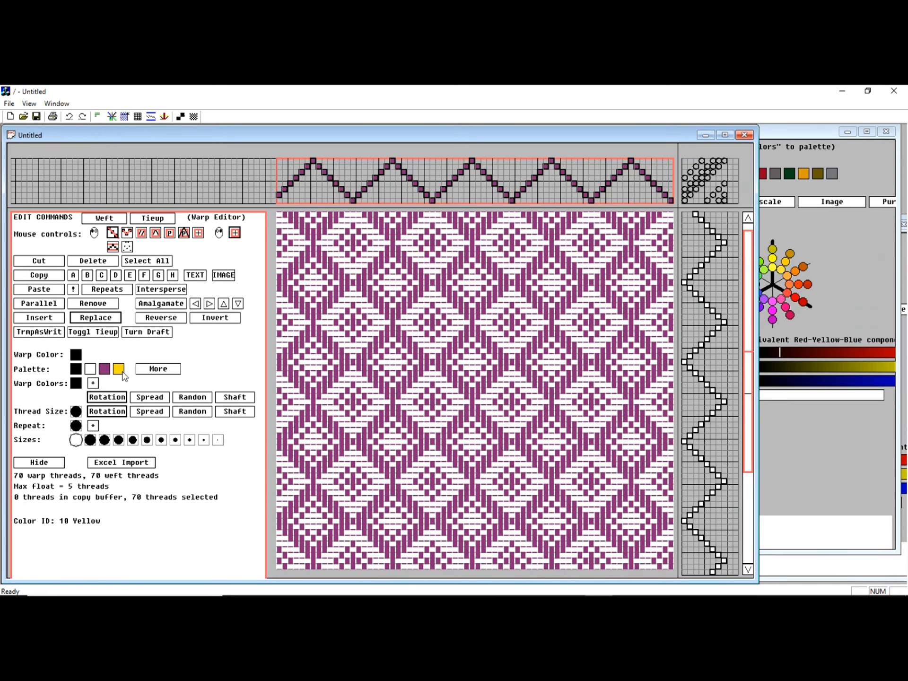
pyautogui.click(450, 188)
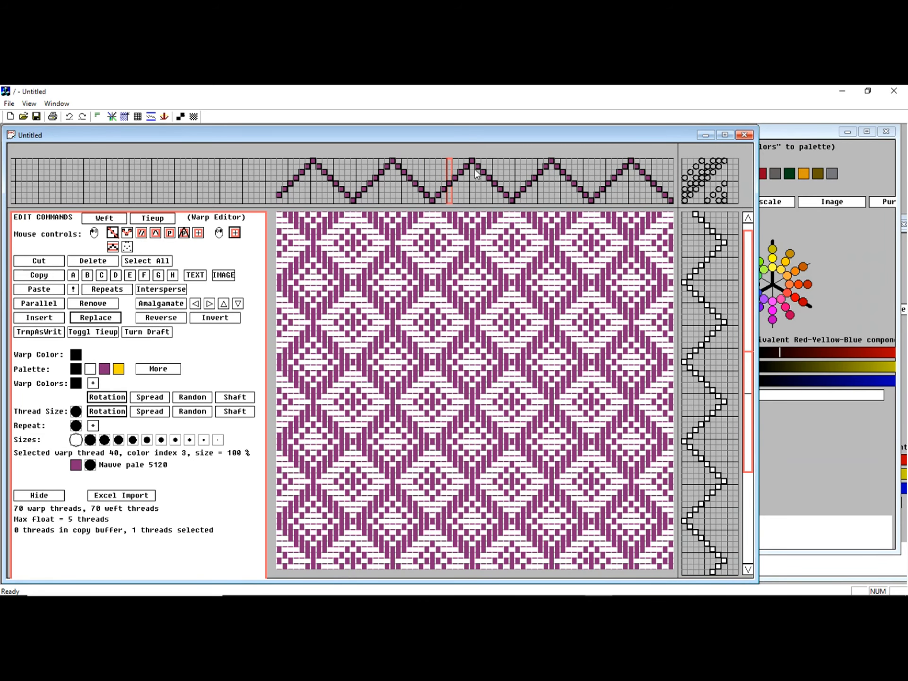
# Show the LunaticFringe-TubularSpectrum Palette draft in the warp editor and inspect the colour identifiers of several individual warp threads
pyautogui.click(768, 172)
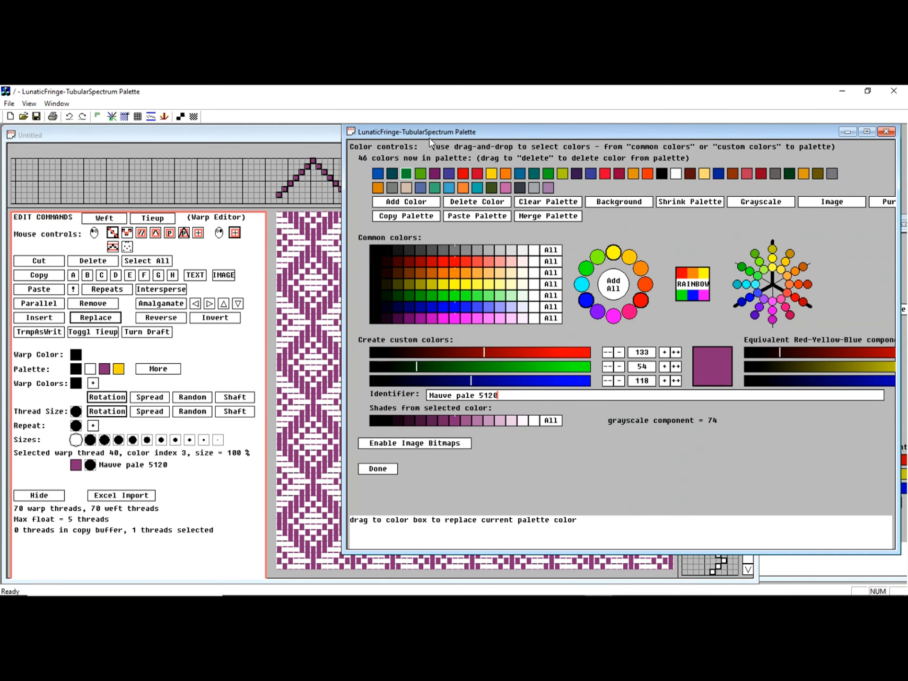
pyautogui.click(135, 119)
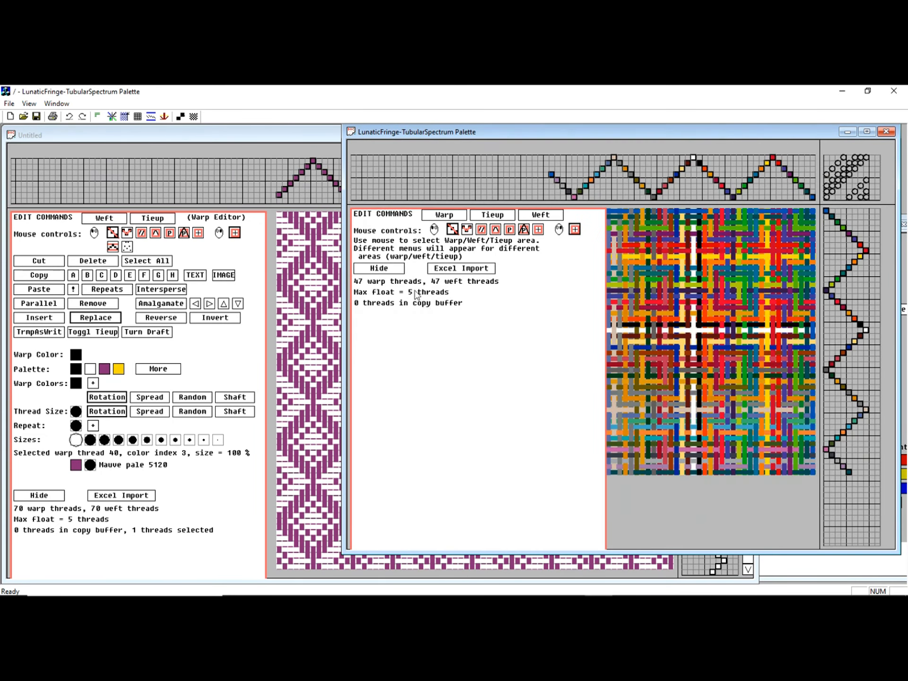
pyautogui.click(444, 216)
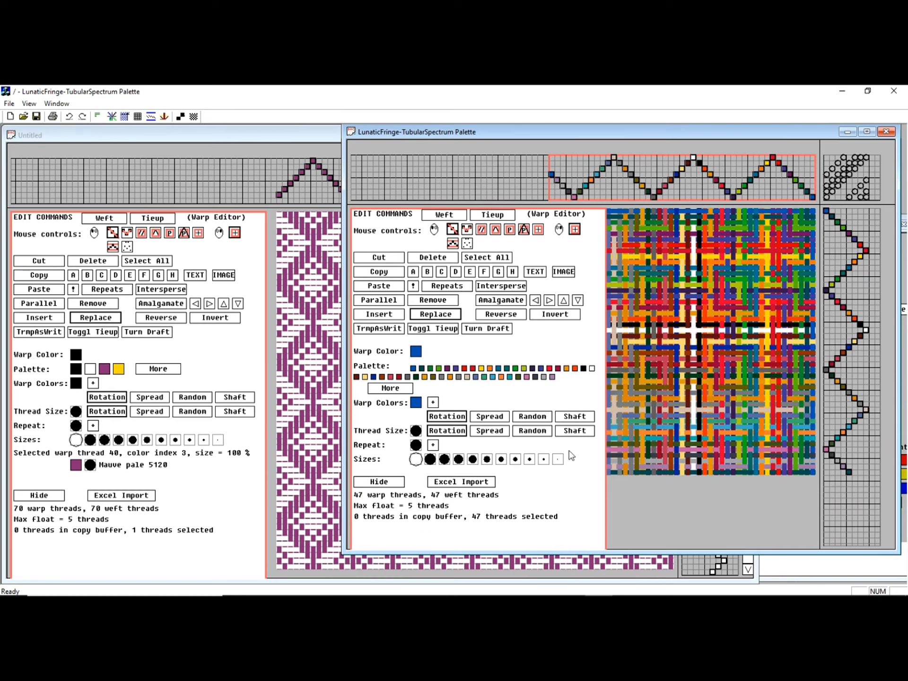
pyautogui.click(671, 186)
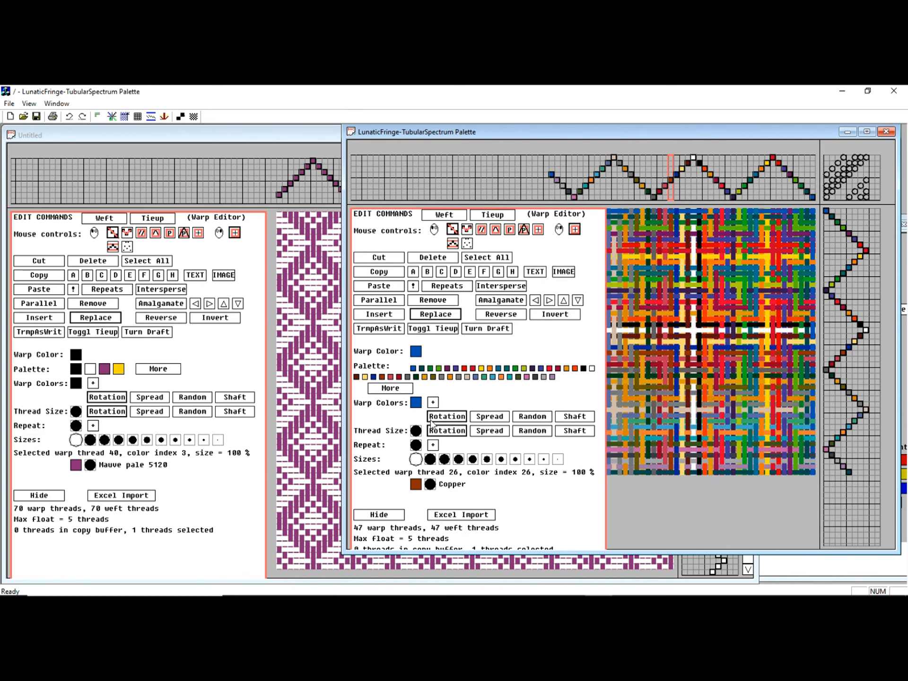
pyautogui.click(682, 180)
pyautogui.click(734, 186)
# Display the thread counts in the LunaticFringe pattern's information and copy them to the clipboard
pyautogui.click(97, 116)
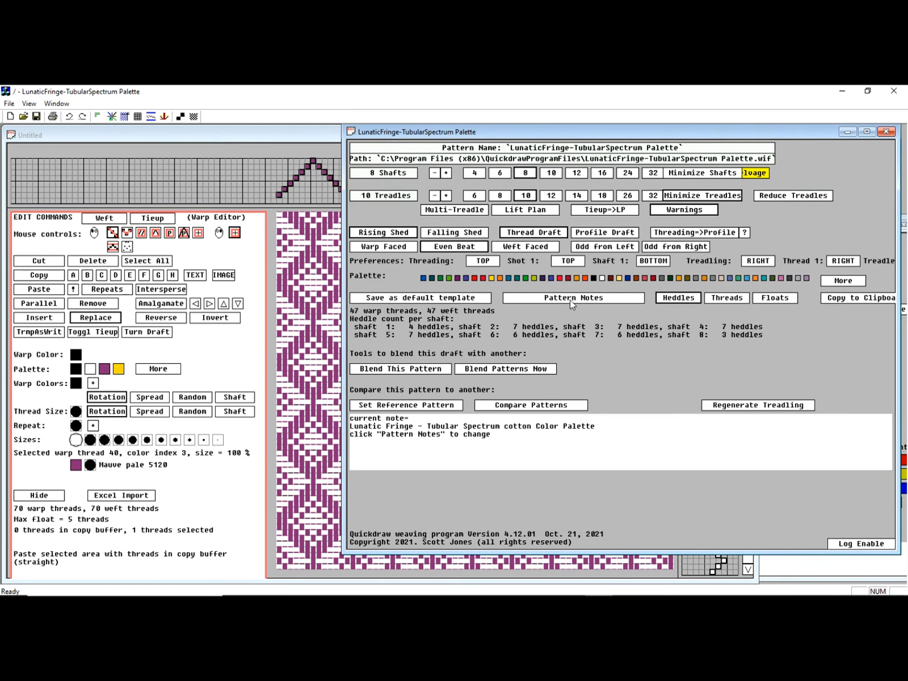
pyautogui.click(735, 299)
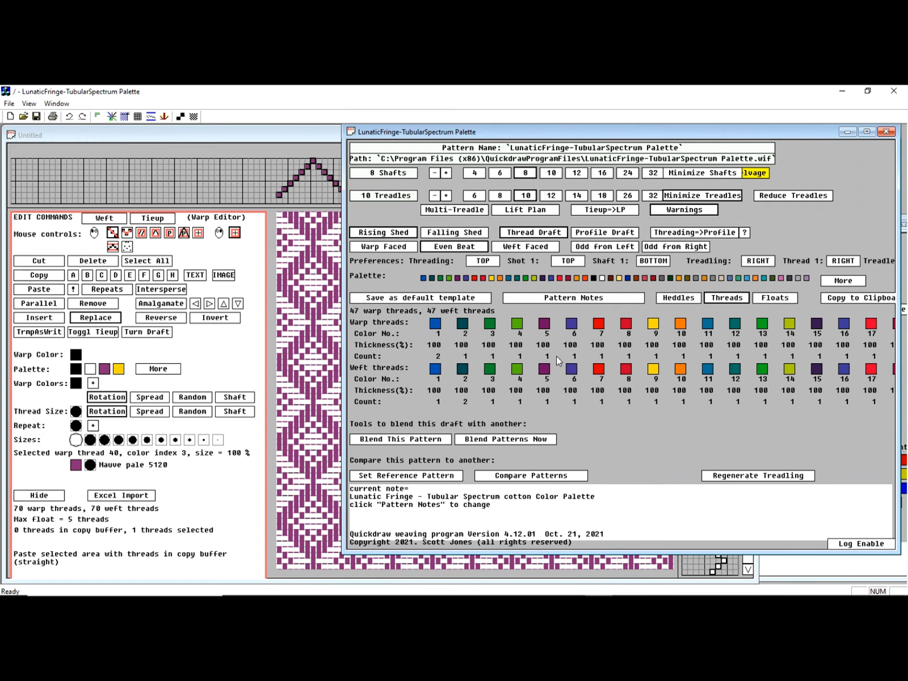
pyautogui.click(869, 300)
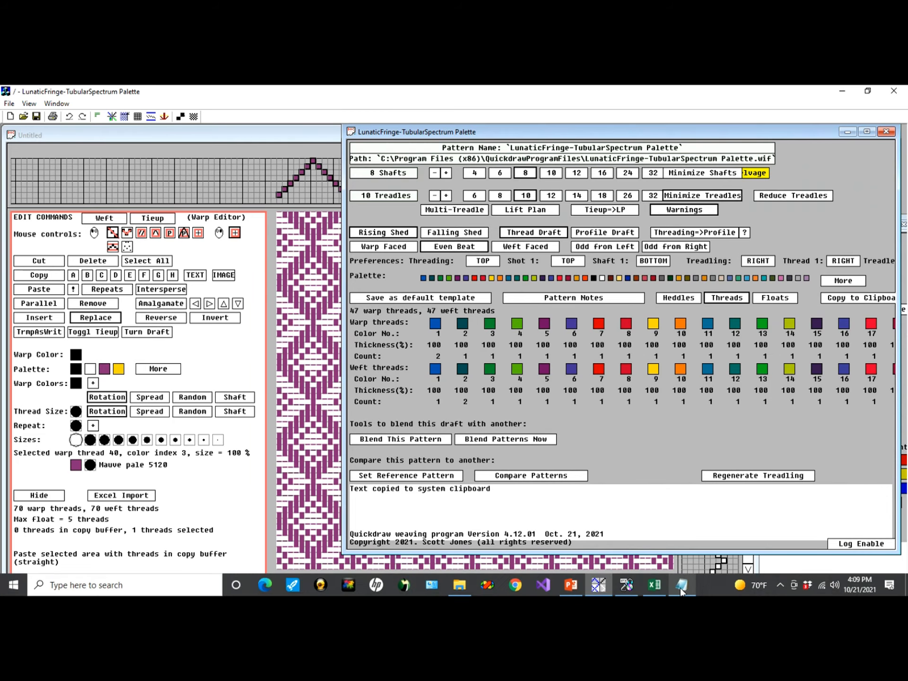
# Paste the copied thread data into an empty Notepad document and examine the pattern name and first palette colour's identifier
pyautogui.rightClick(515, 185)
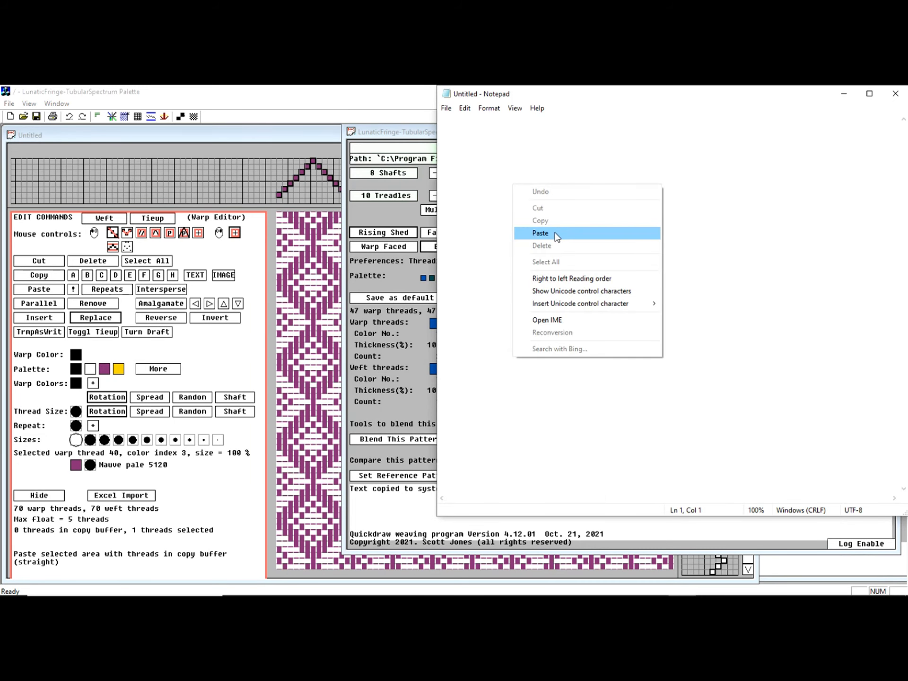
pyautogui.click(540, 232)
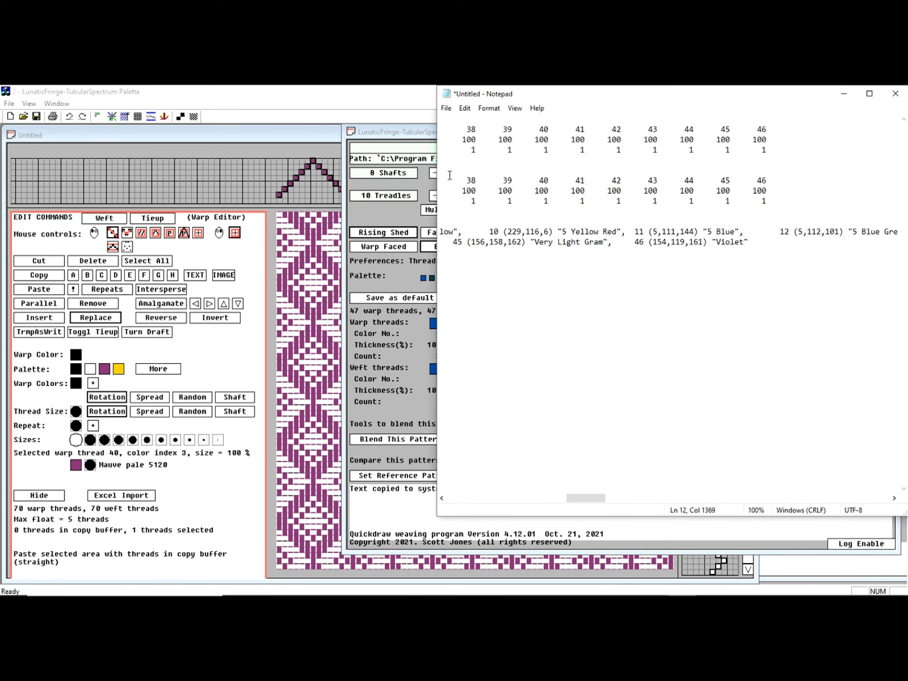
pyautogui.moveTo(588, 498); pyautogui.dragTo(466, 498)
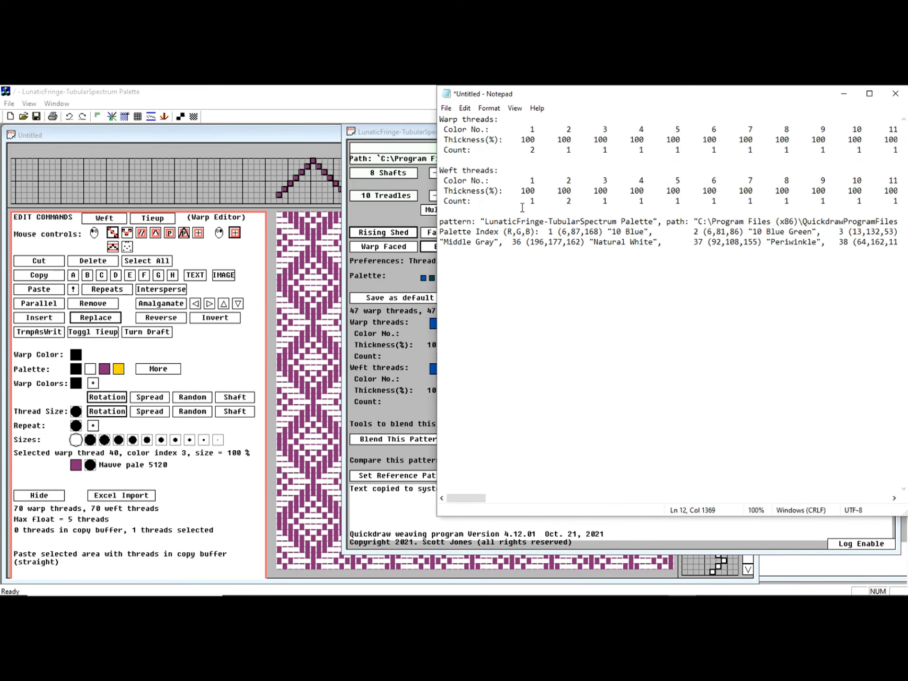
pyautogui.moveTo(480, 221); pyautogui.dragTo(667, 222)
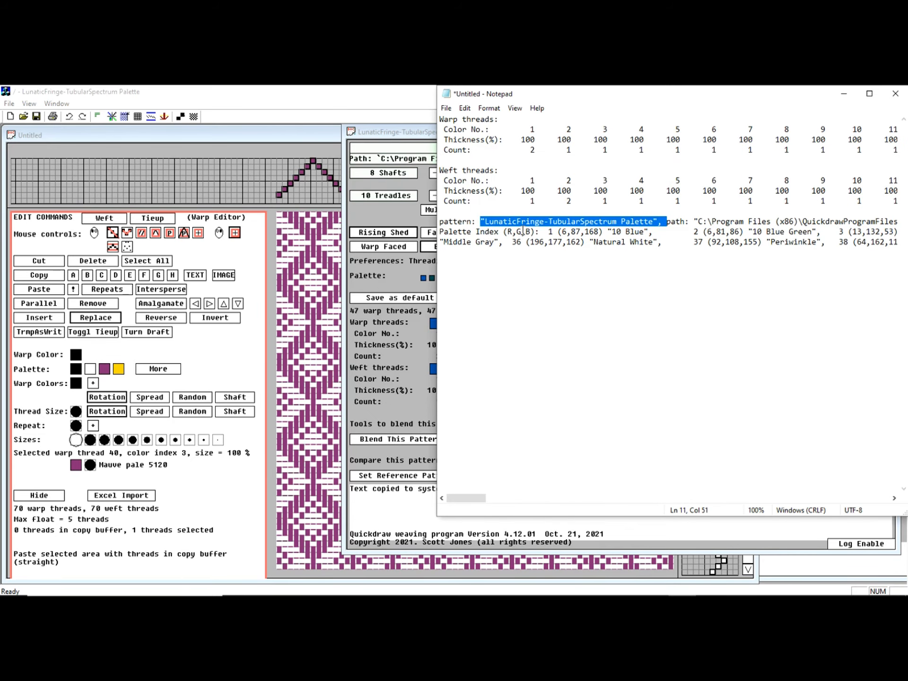
pyautogui.moveTo(547, 232); pyautogui.dragTo(605, 223)
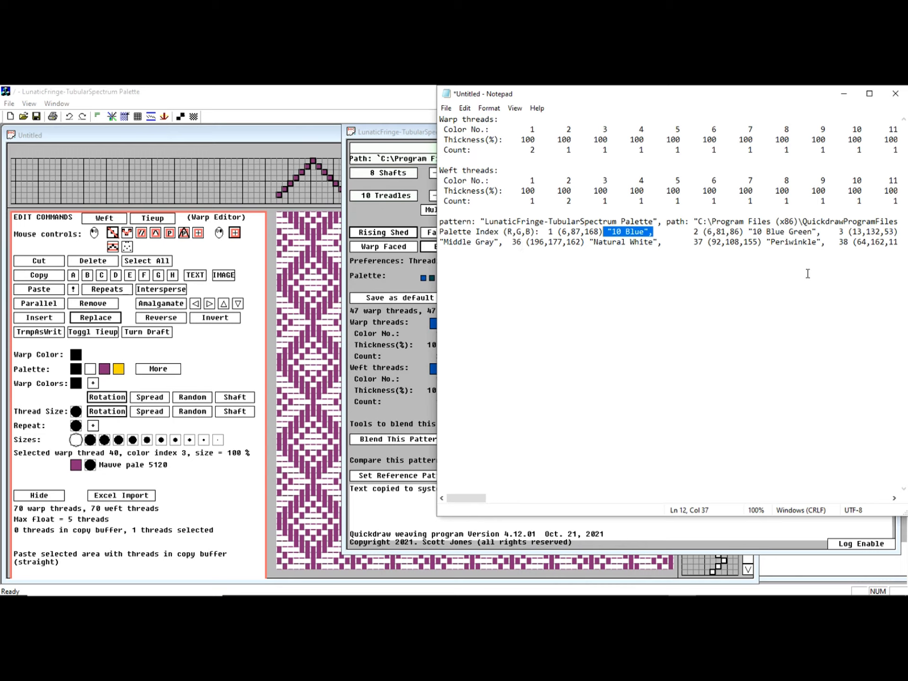
# Switch to the Weaving Project Worksheet in Excel and paste the thread counts at cell A16 of the English Template
pyautogui.moveTo(657, 589)
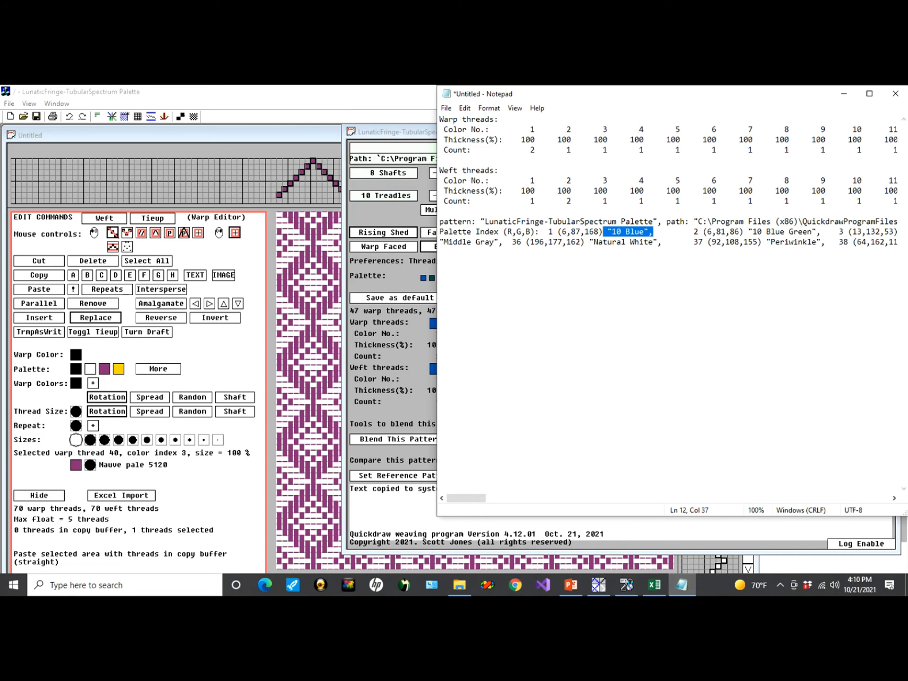
pyautogui.click(655, 584)
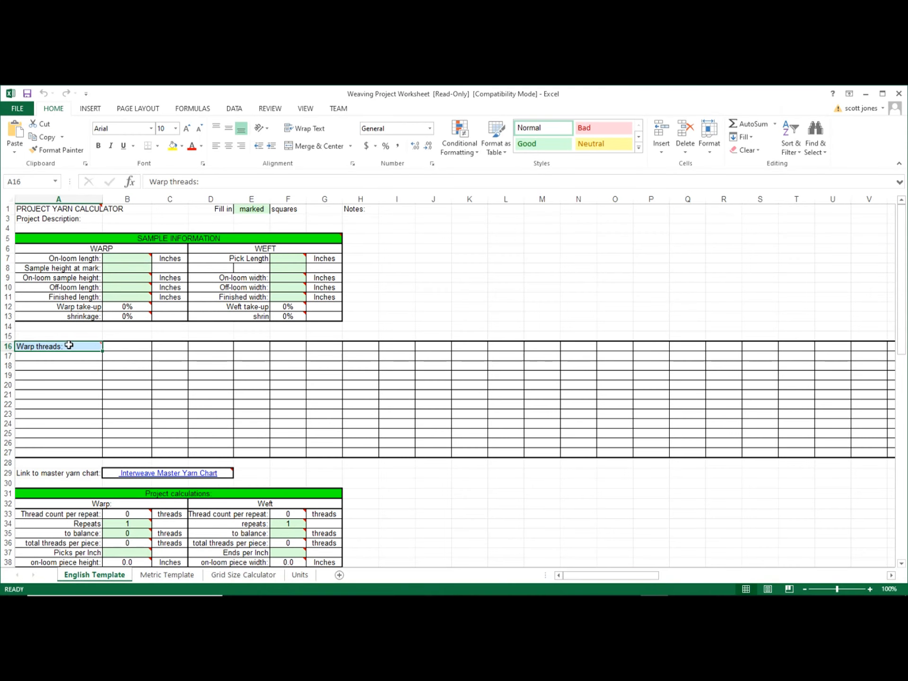
pyautogui.moveTo(56, 354)
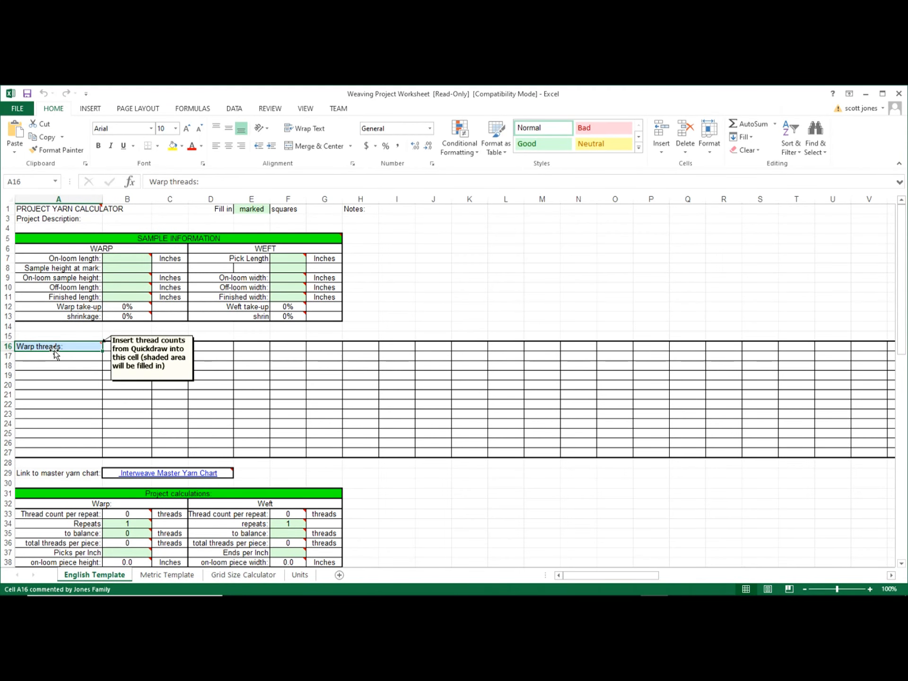
pyautogui.hotkey('ctrl', 'v')
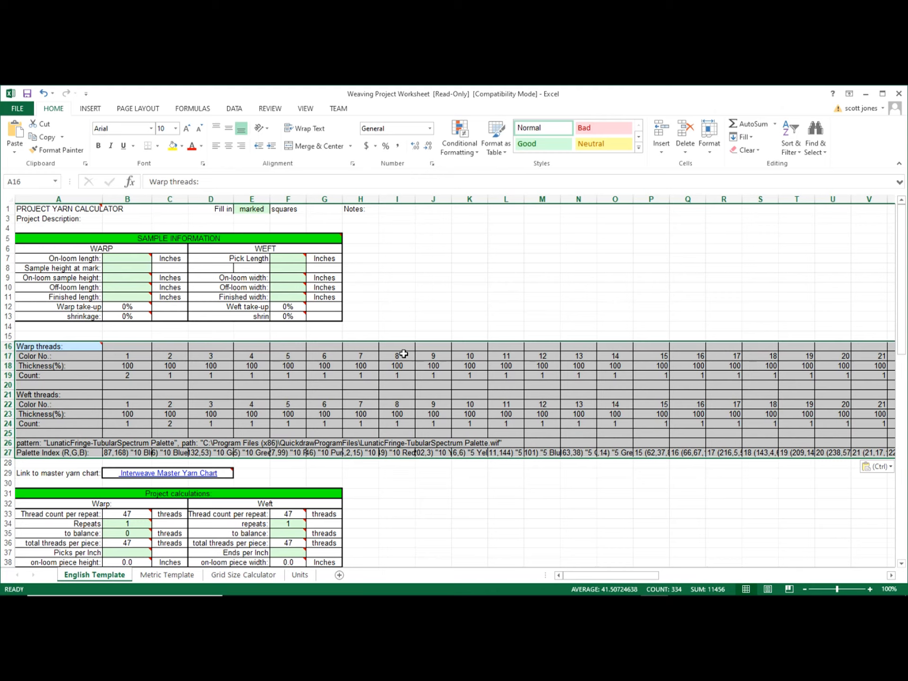
# Inspect the palette index entries in cells B27, G27, L27 and P27, and return to the Quickdraw pattern information
pyautogui.click(118, 452)
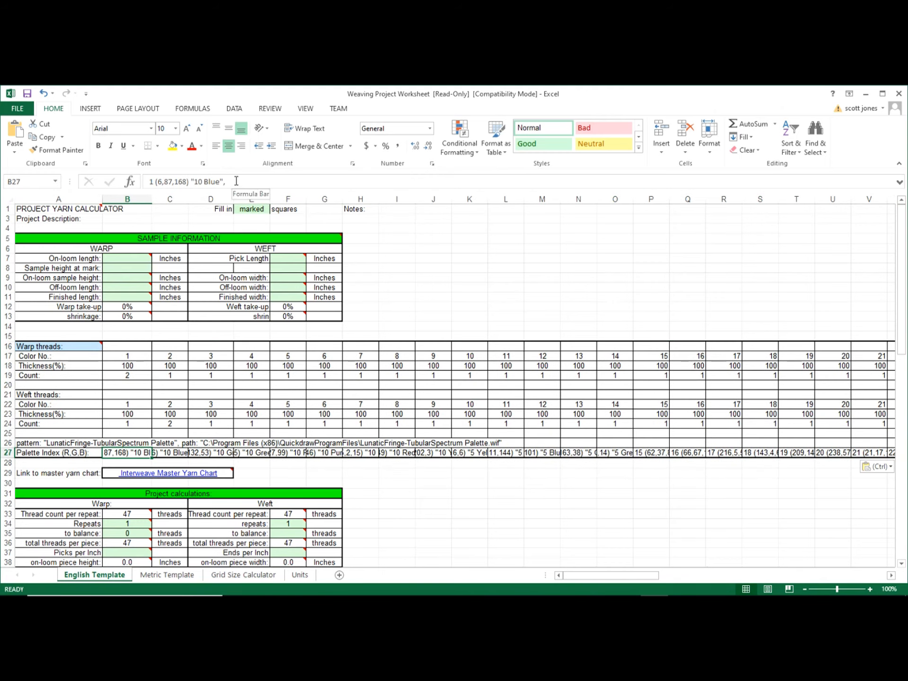
pyautogui.click(325, 454)
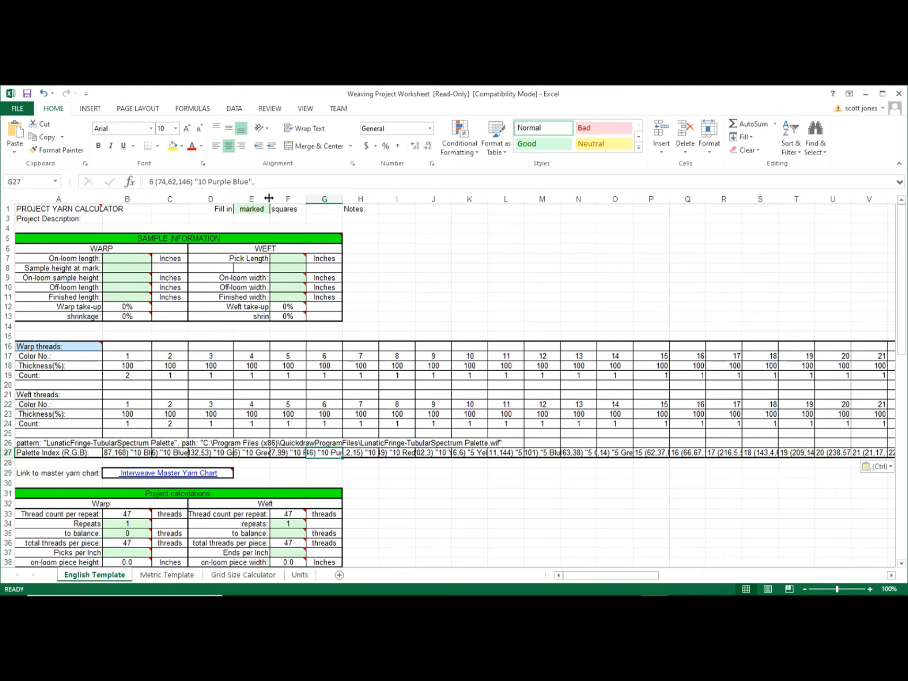
pyautogui.click(518, 454)
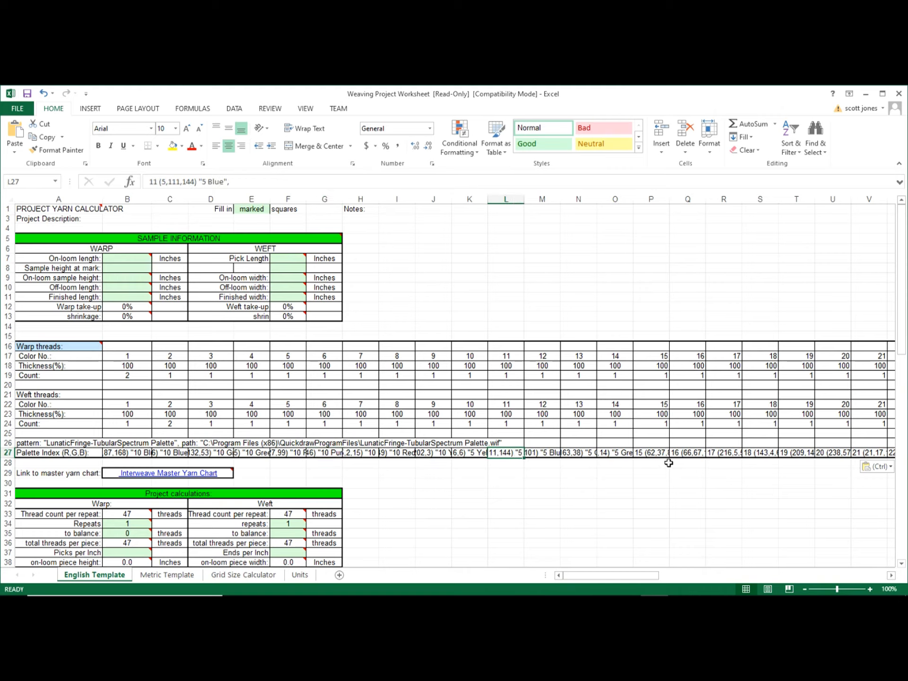
pyautogui.click(655, 455)
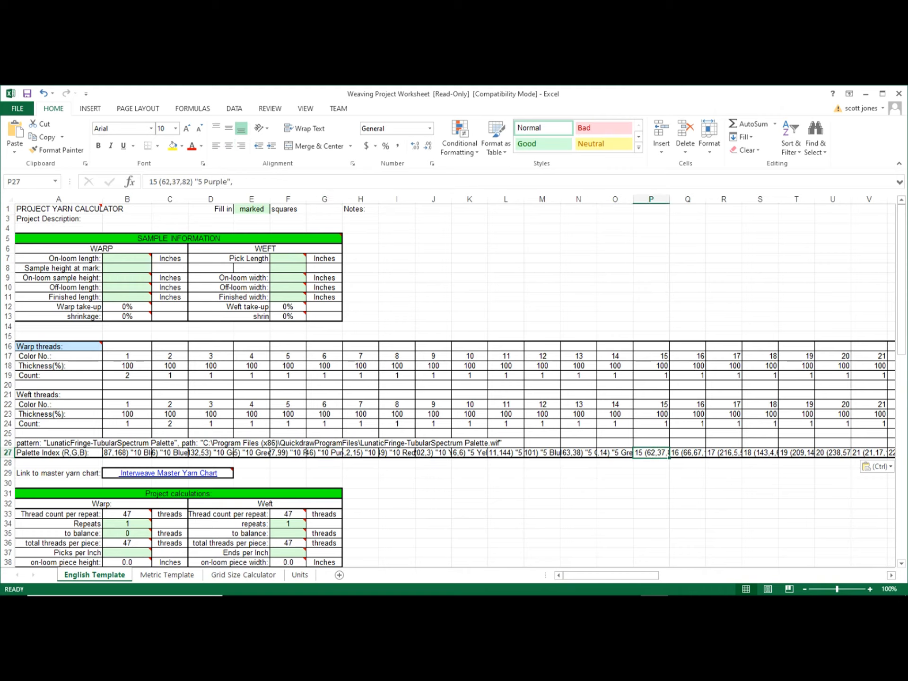
pyautogui.moveTo(544, 593)
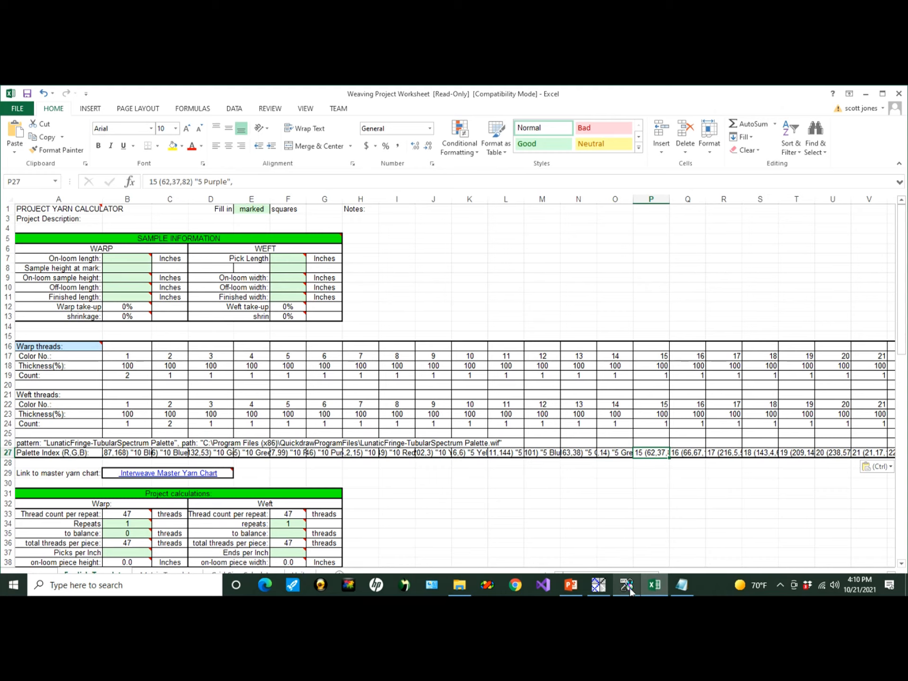
pyautogui.click(599, 585)
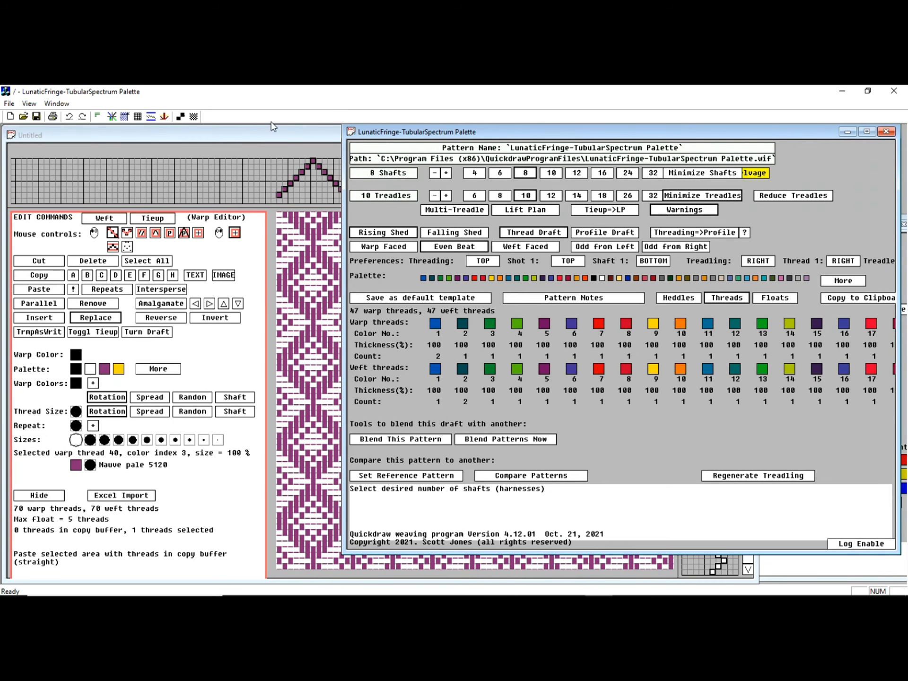
# Return to the Untitled draft and recolour selected warp thread 40 with the 10 Yellow palette colour
pyautogui.click(271, 138)
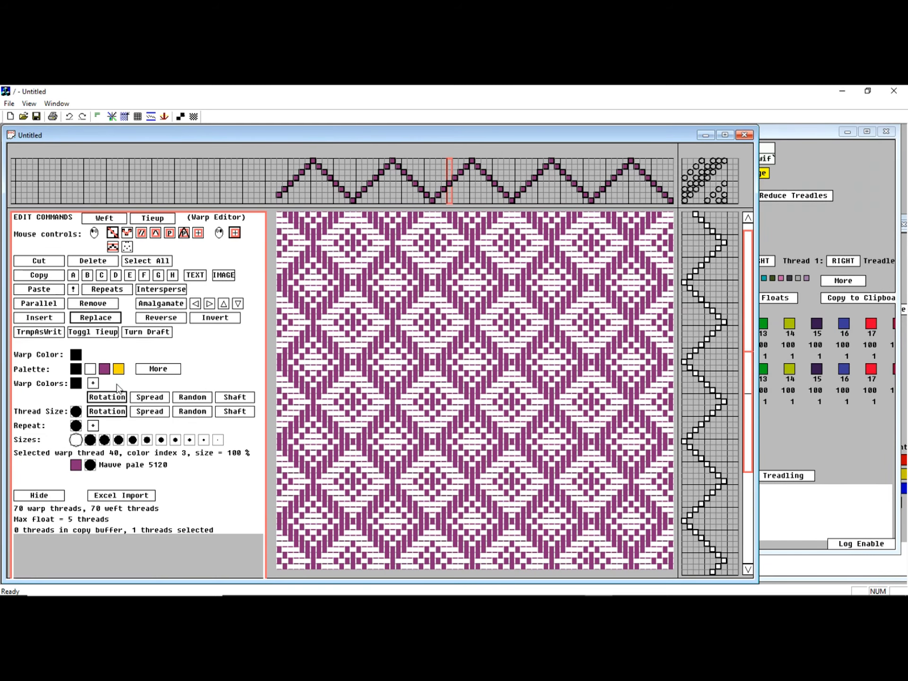
pyautogui.click(105, 372)
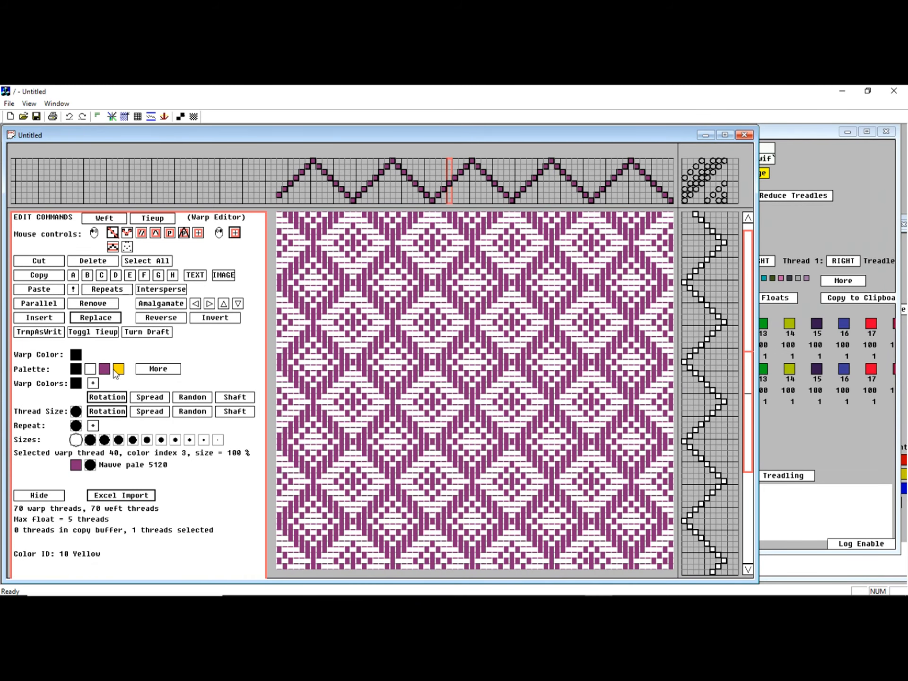
pyautogui.click(118, 371)
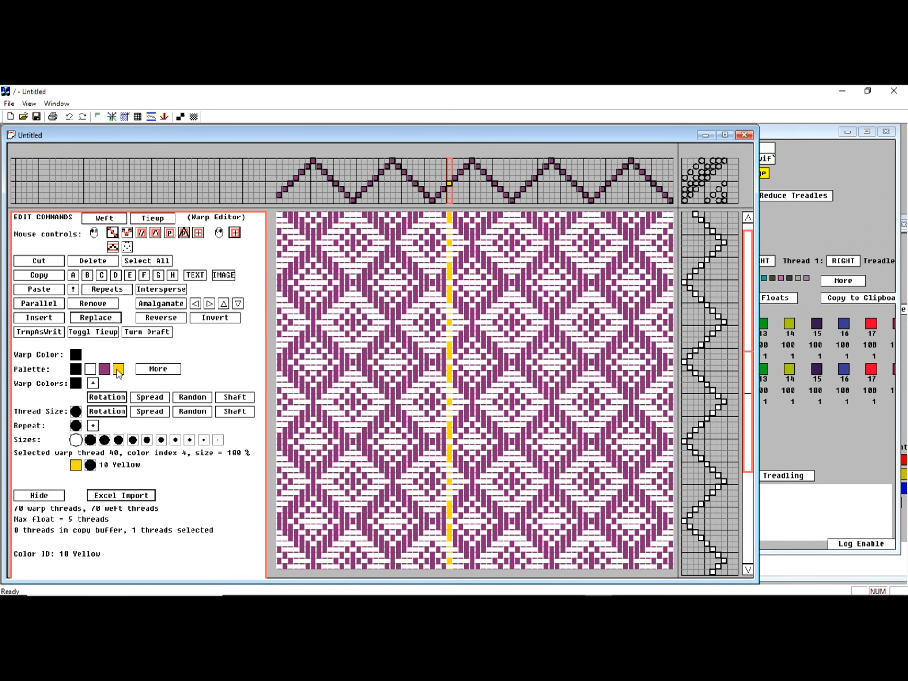
# Open the draft's full colour controls, copy the selected yarn swatches from SampleCards in Paint, and load them as the colour-sampling image
pyautogui.click(158, 368)
pyautogui.click(510, 191)
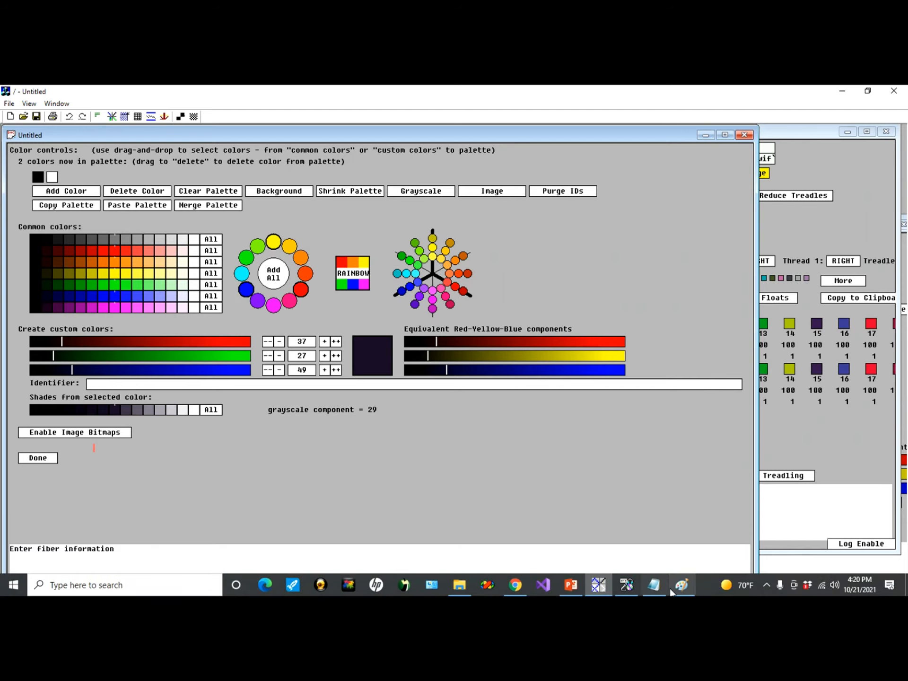
pyautogui.click(669, 586)
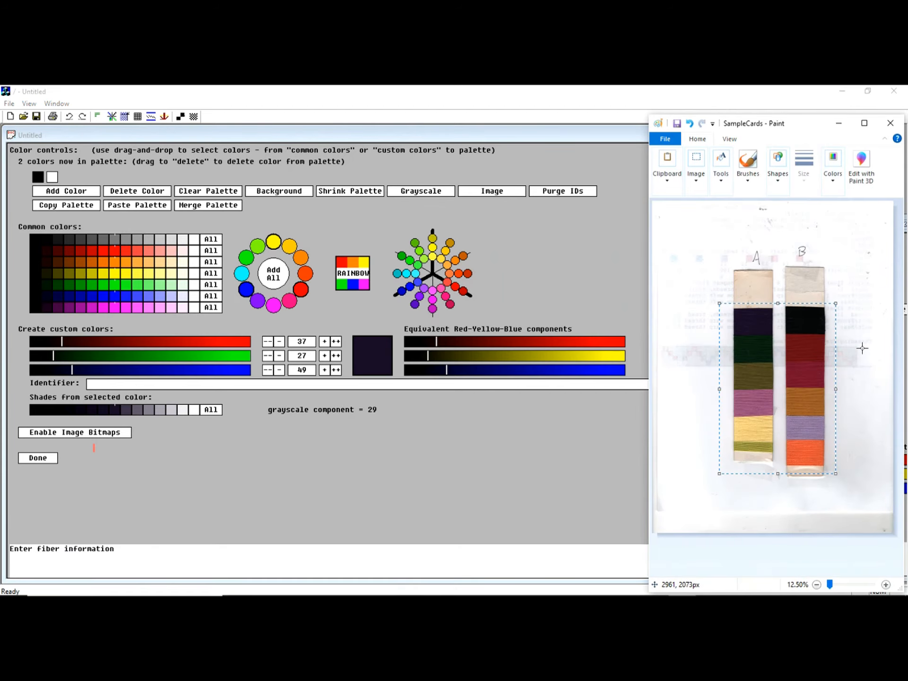
pyautogui.rightClick(739, 336)
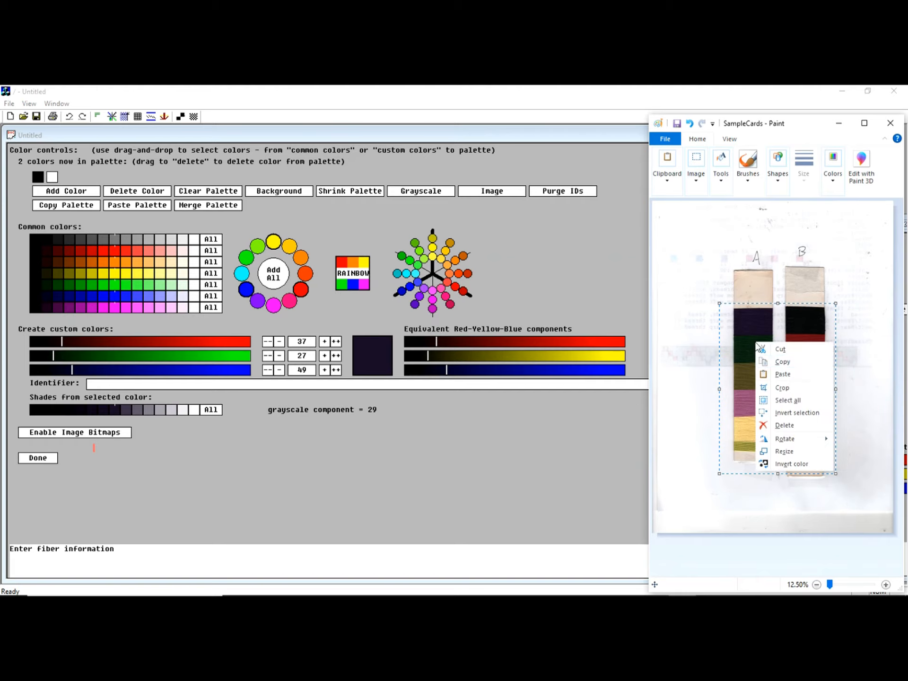
pyautogui.click(774, 359)
pyautogui.click(492, 193)
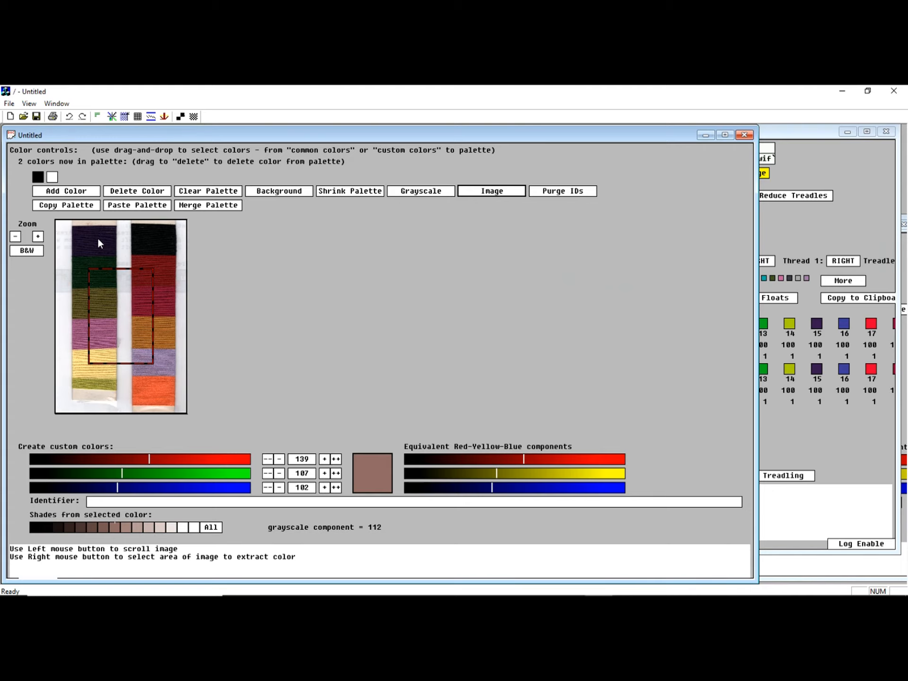
# Sample the dark purple swatch of card A, give it the identifier "purple" and add it to the palette
pyautogui.click(38, 237)
pyautogui.click(38, 236)
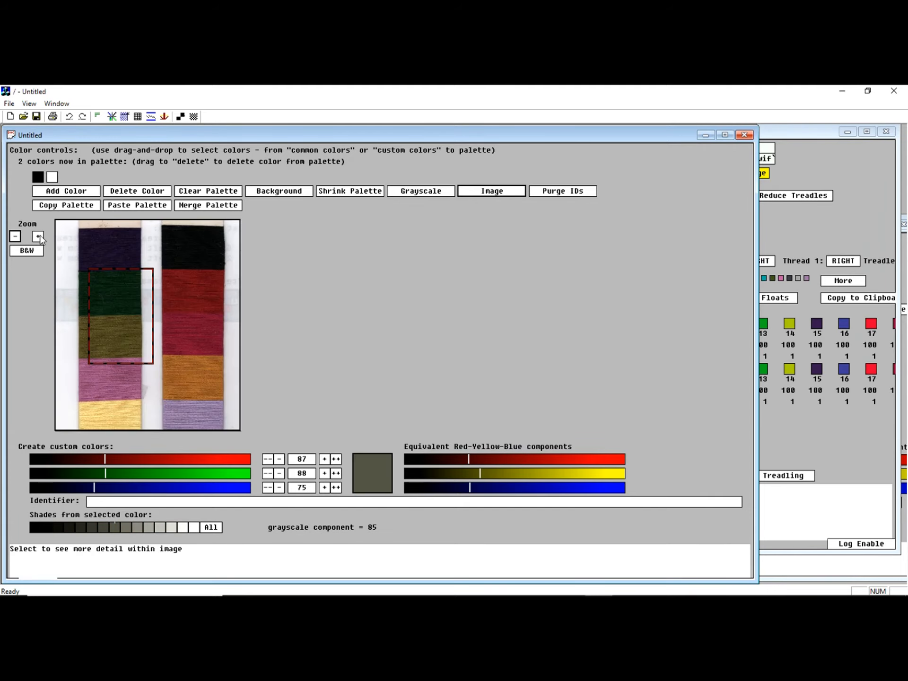
pyautogui.click(38, 236)
pyautogui.click(38, 236)
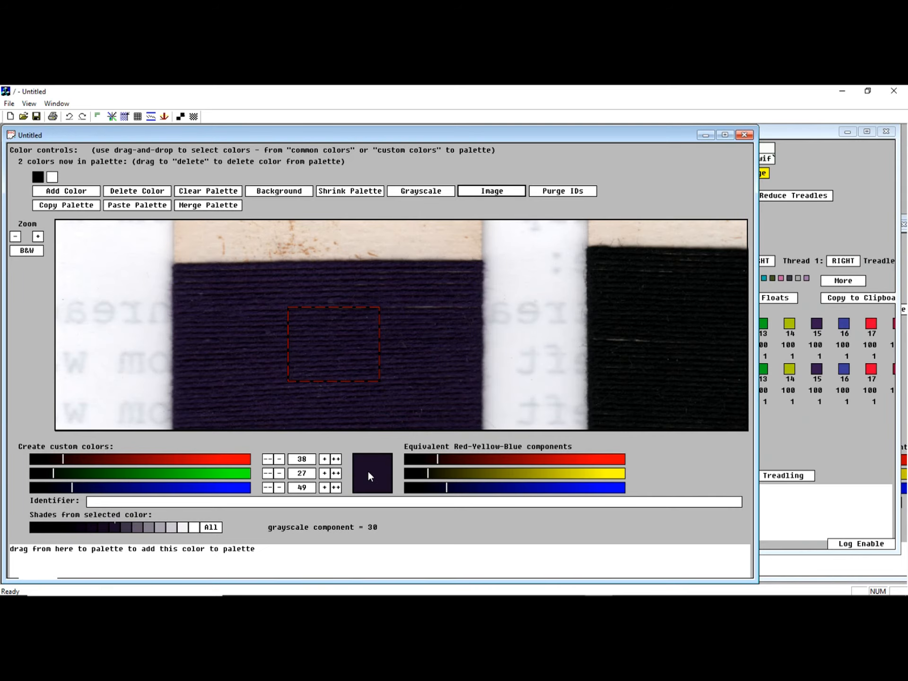
pyautogui.click(326, 500)
pyautogui.write('p')
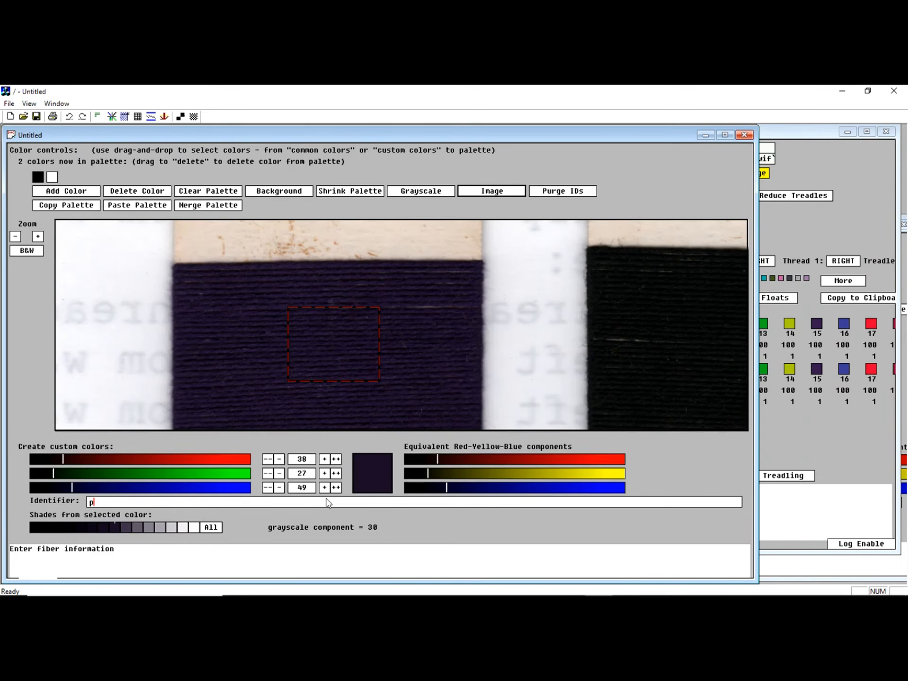
pyautogui.write('urple')
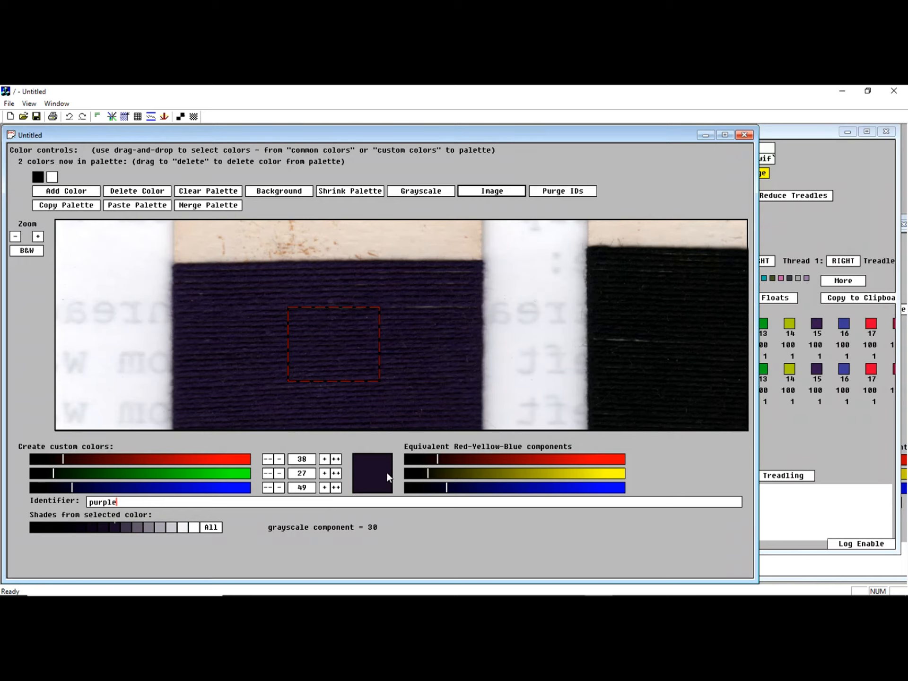
pyautogui.click(77, 194)
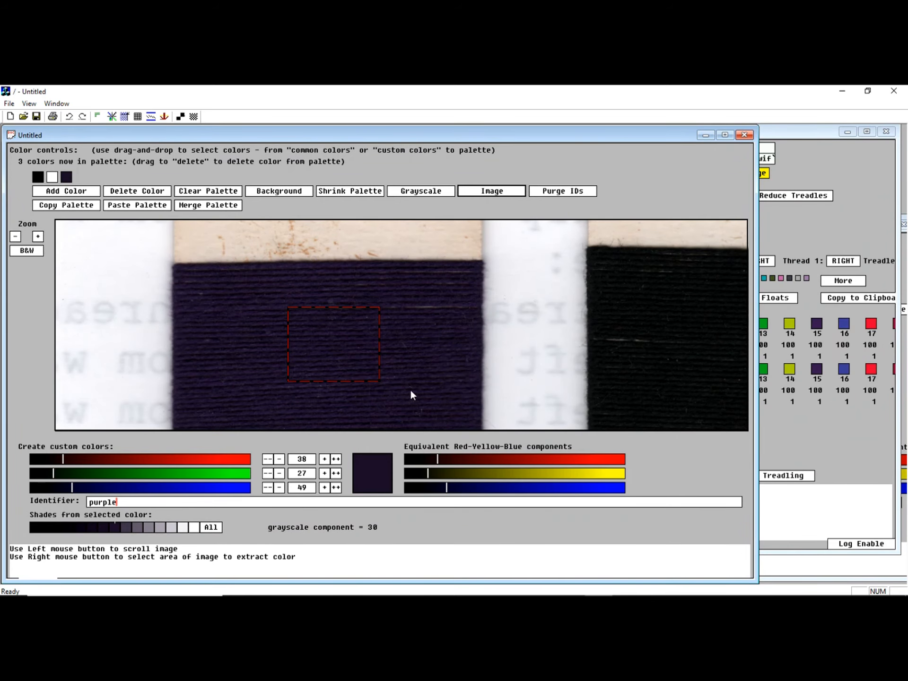
# Sample the dark green swatch of card A, give it the identifier "green" and add it to the palette
pyautogui.moveTo(361, 279); pyautogui.dragTo(344, 239)
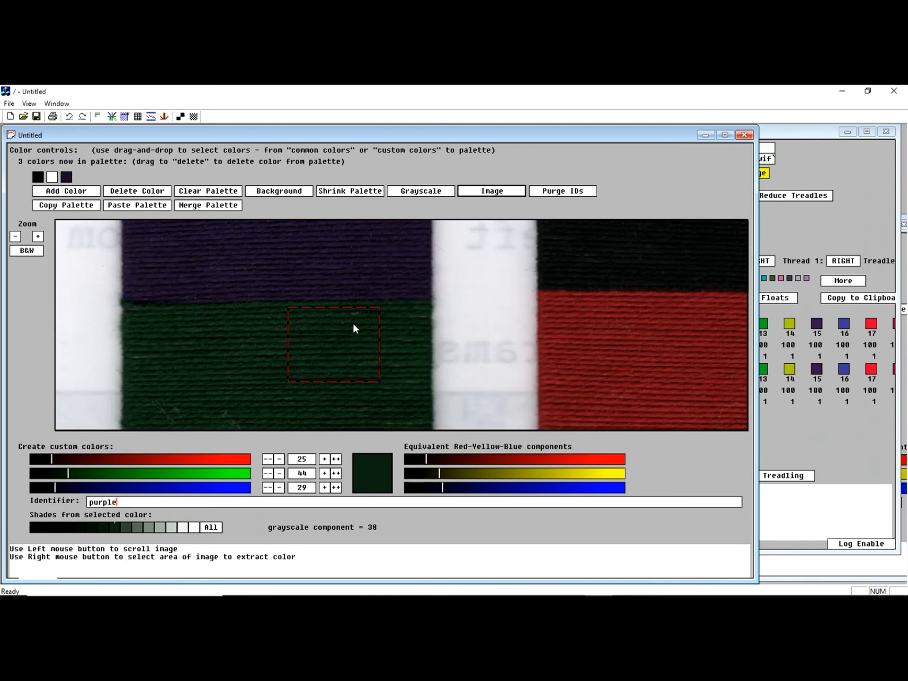
pyautogui.click(290, 504)
pyautogui.write('green')
pyautogui.click(88, 192)
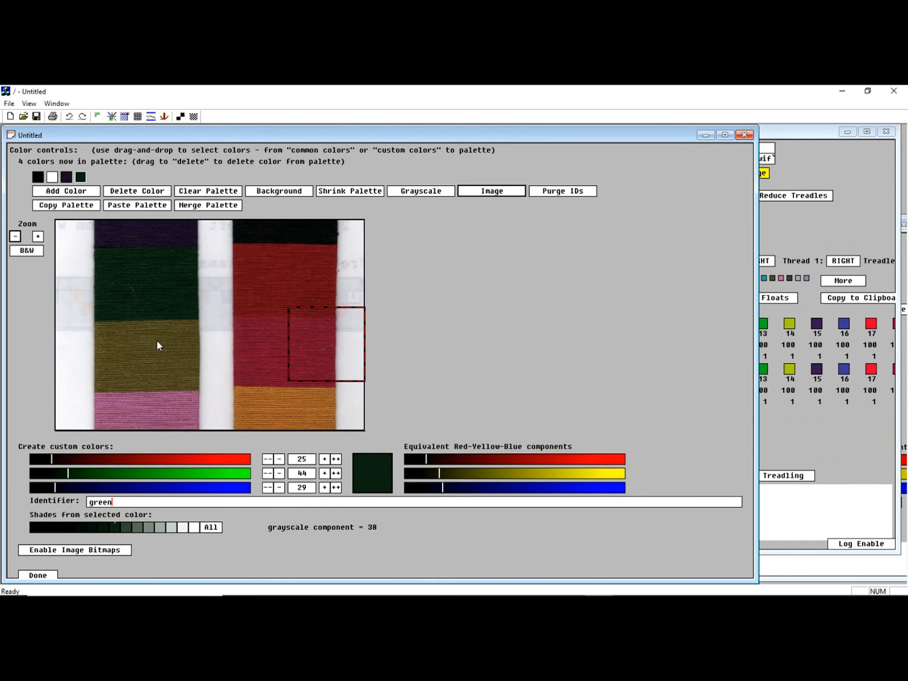
# Add card A's olive and pink swatch colours, plus 5 Red Purple from the LunaticFringe palette, to the Untitled draft's palette
pyautogui.moveTo(157, 342); pyautogui.dragTo(181, 419)
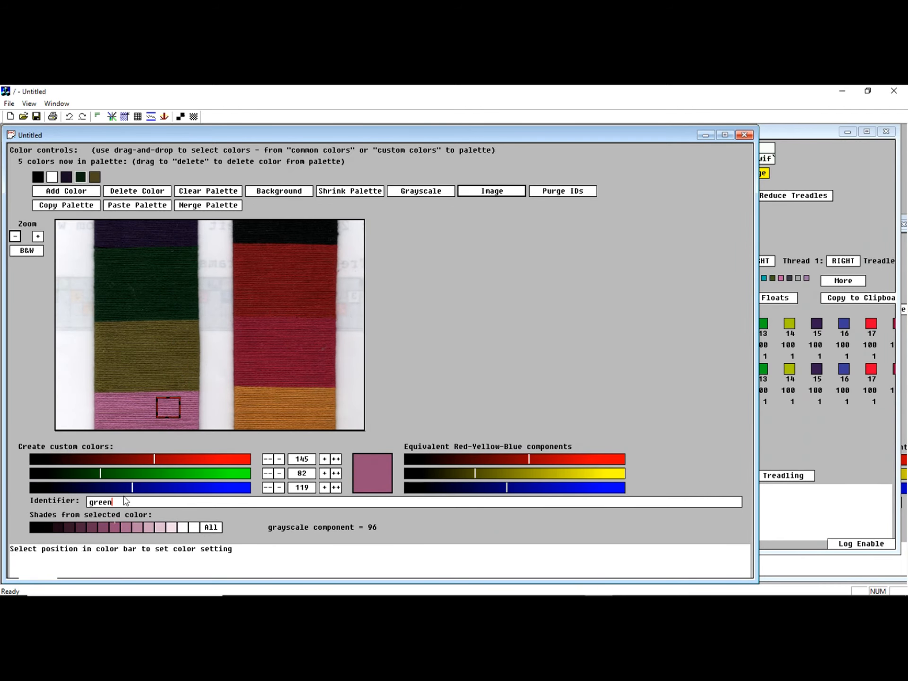
pyautogui.moveTo(371, 472); pyautogui.dragTo(112, 177)
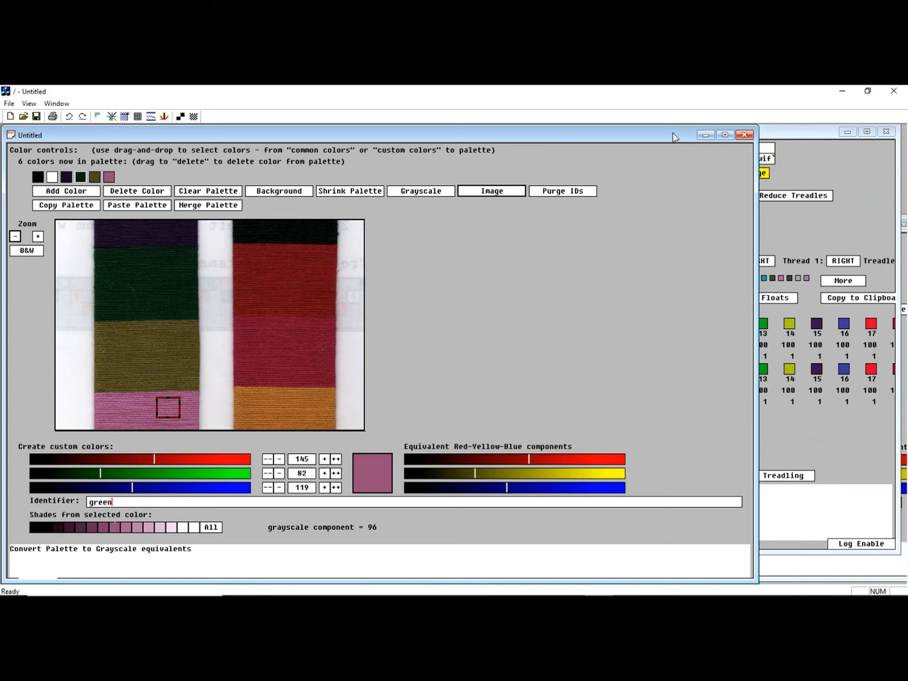
pyautogui.click(835, 172)
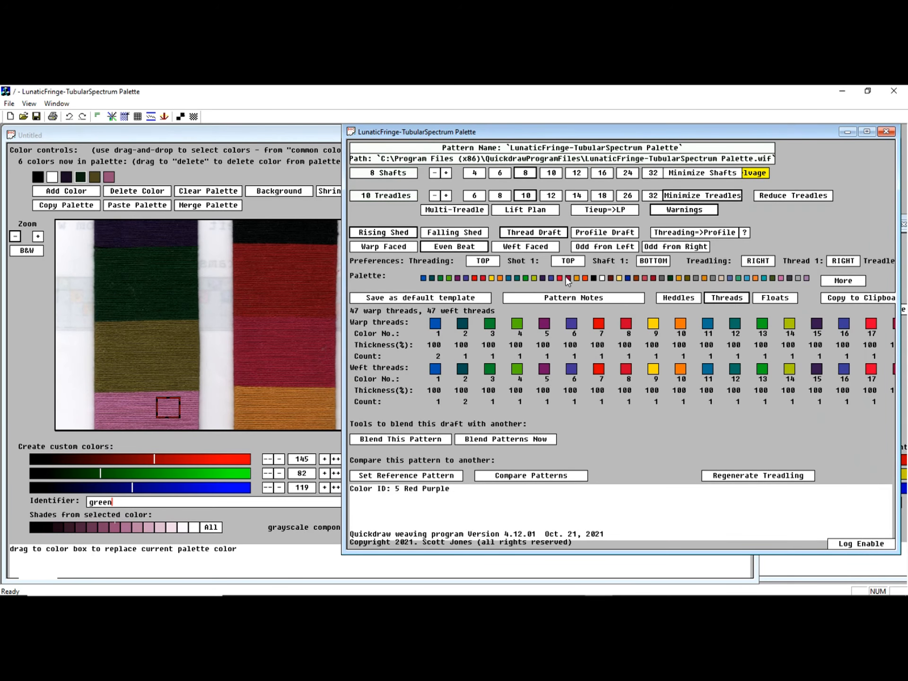
pyautogui.moveTo(566, 277); pyautogui.dragTo(123, 177)
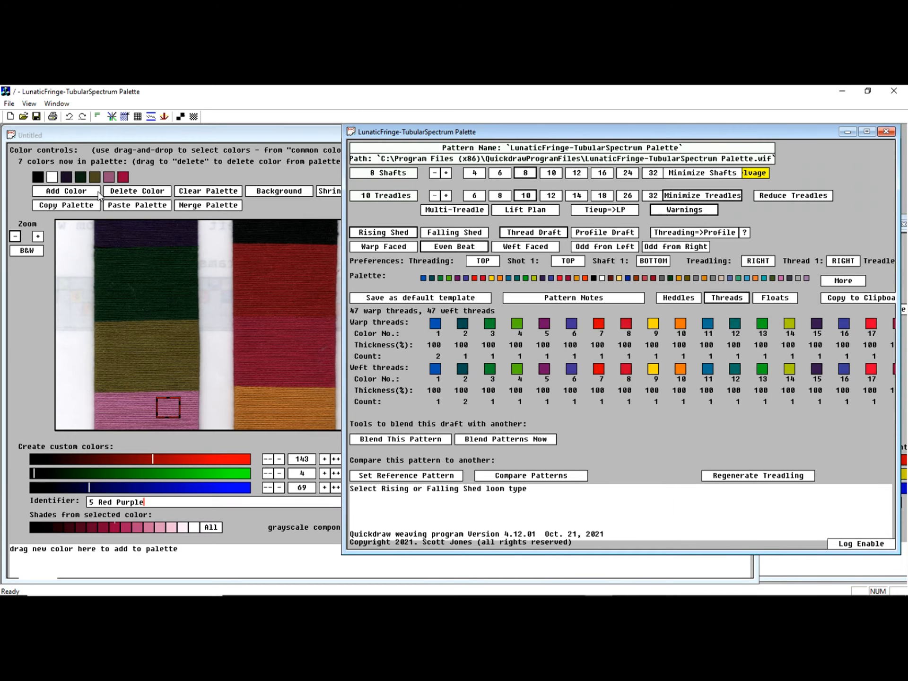
# Delete white and black from the Untitled draft's palette and inspect the identifiers of the purple and green colours
pyautogui.click(28, 190)
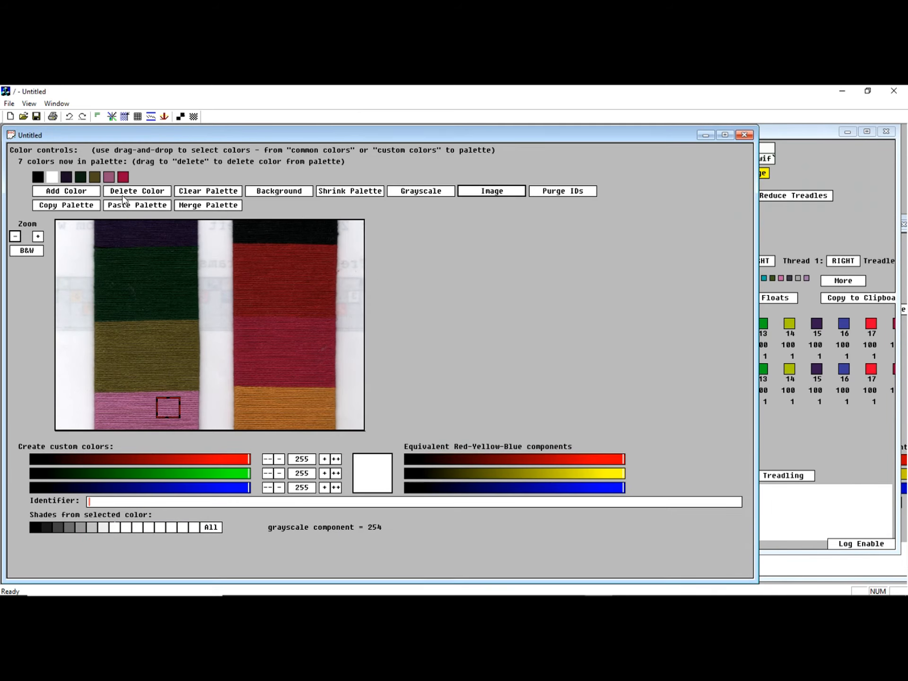
pyautogui.moveTo(126, 191); pyautogui.dragTo(127, 191)
pyautogui.moveTo(37, 177); pyautogui.dragTo(139, 187)
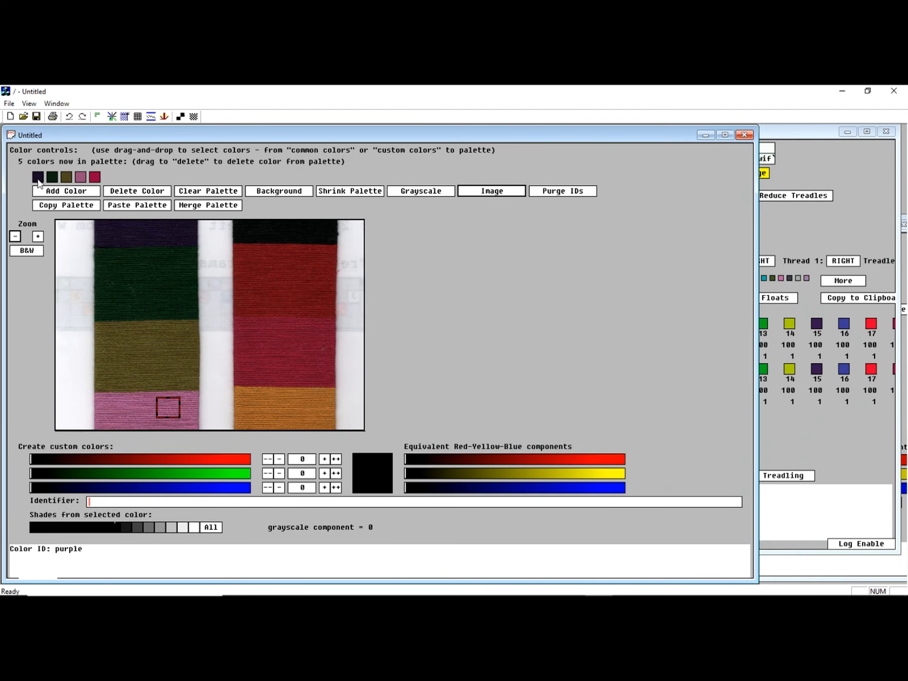
pyautogui.click(38, 180)
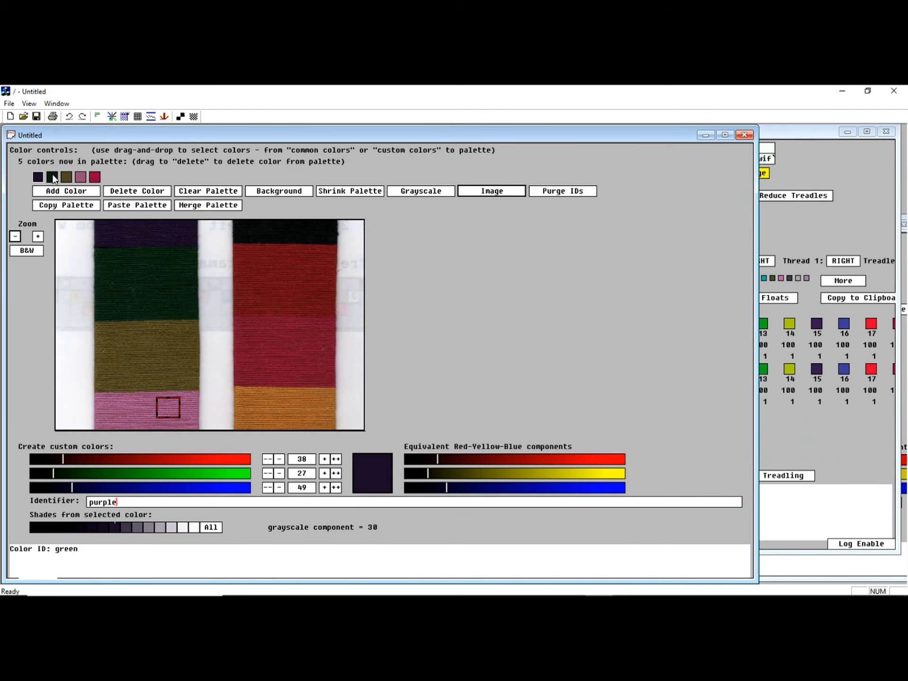
pyautogui.click(54, 179)
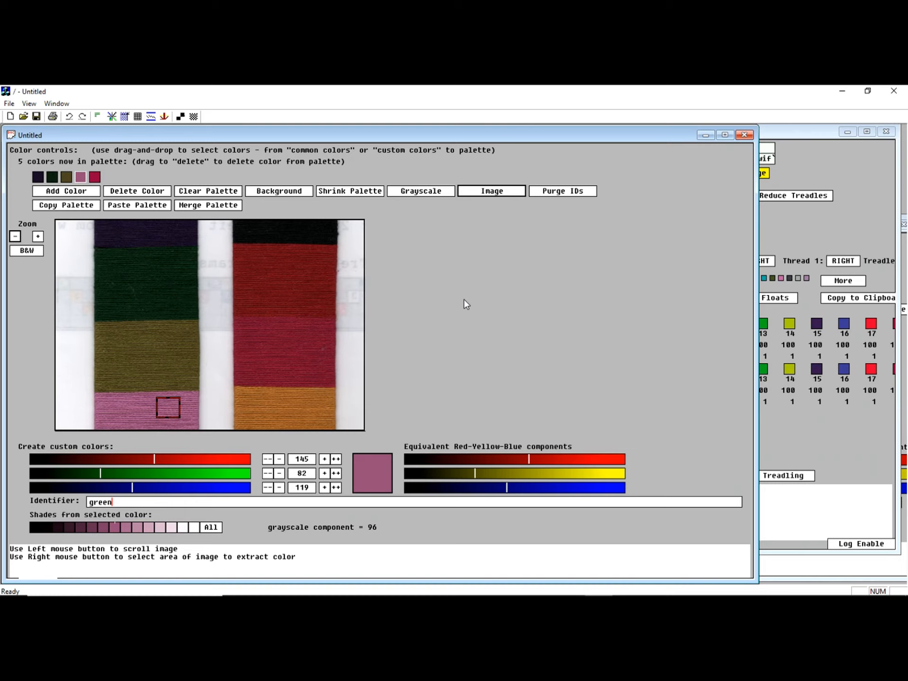
# Copy the Cotton sample card image from the Maurice Brassard products page in Chrome and load it as Quickdraw's colour-sampling image
pyautogui.click(491, 192)
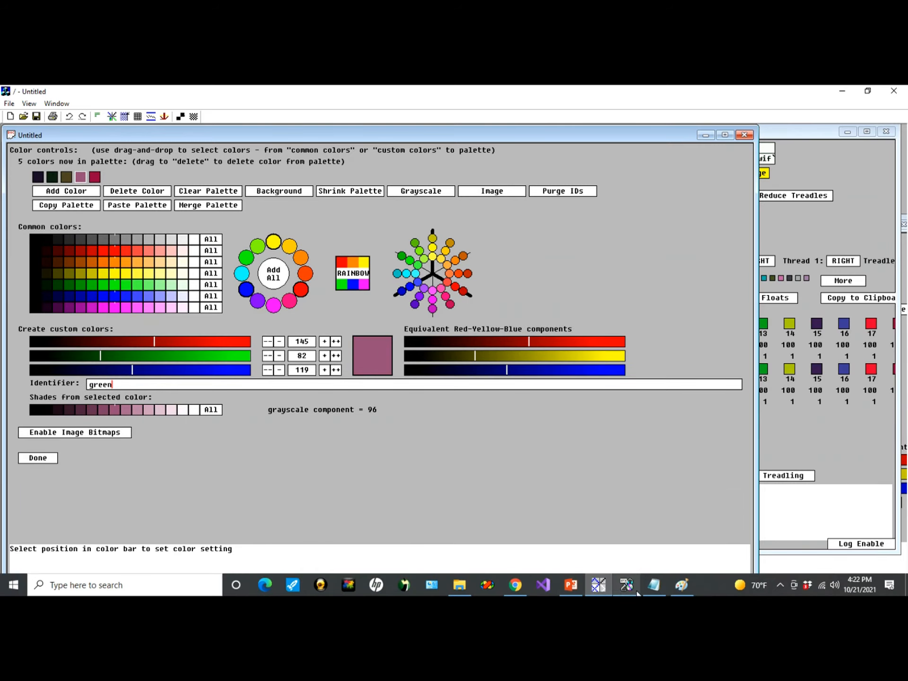
pyautogui.click(515, 585)
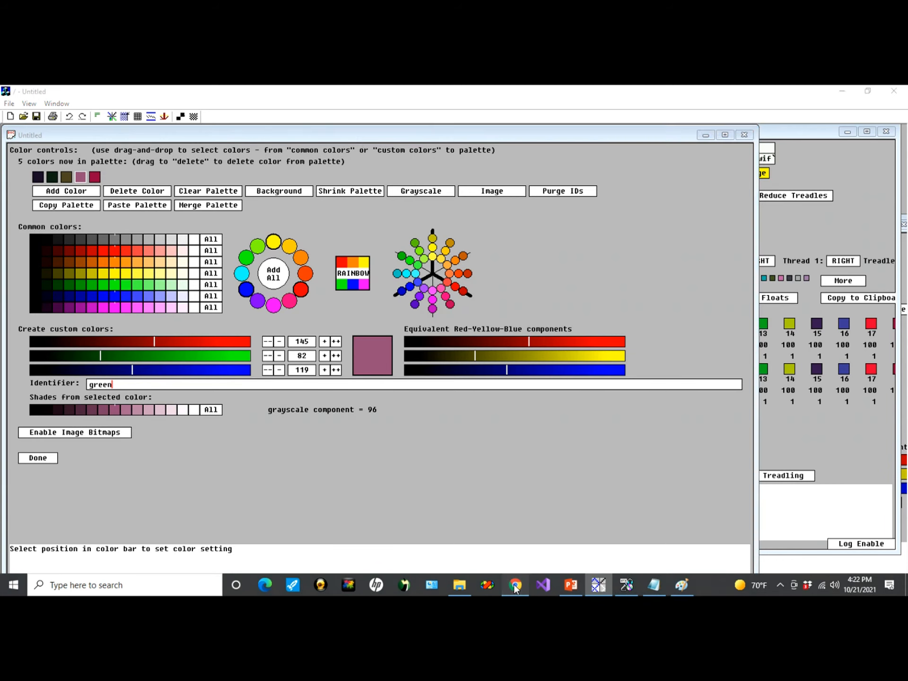
pyautogui.click(456, 101)
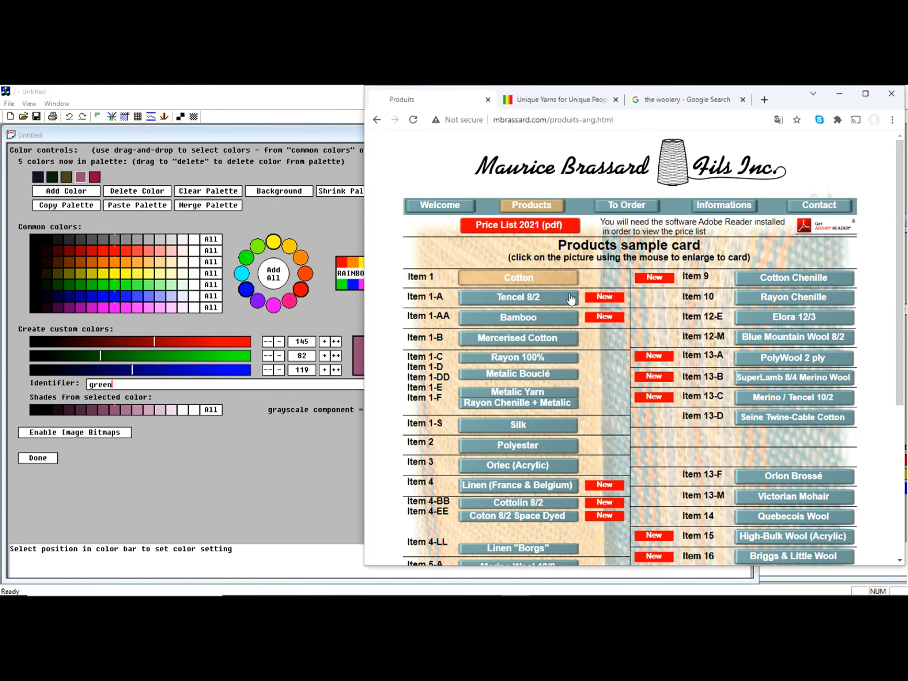
pyautogui.click(565, 293)
pyautogui.rightClick(641, 289)
pyautogui.click(681, 329)
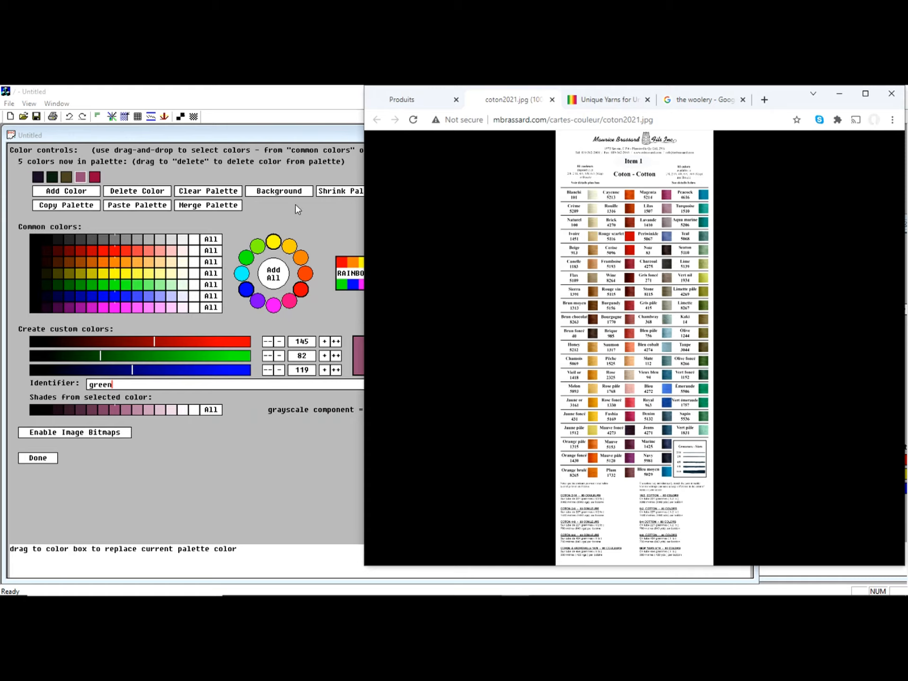
pyautogui.click(297, 210)
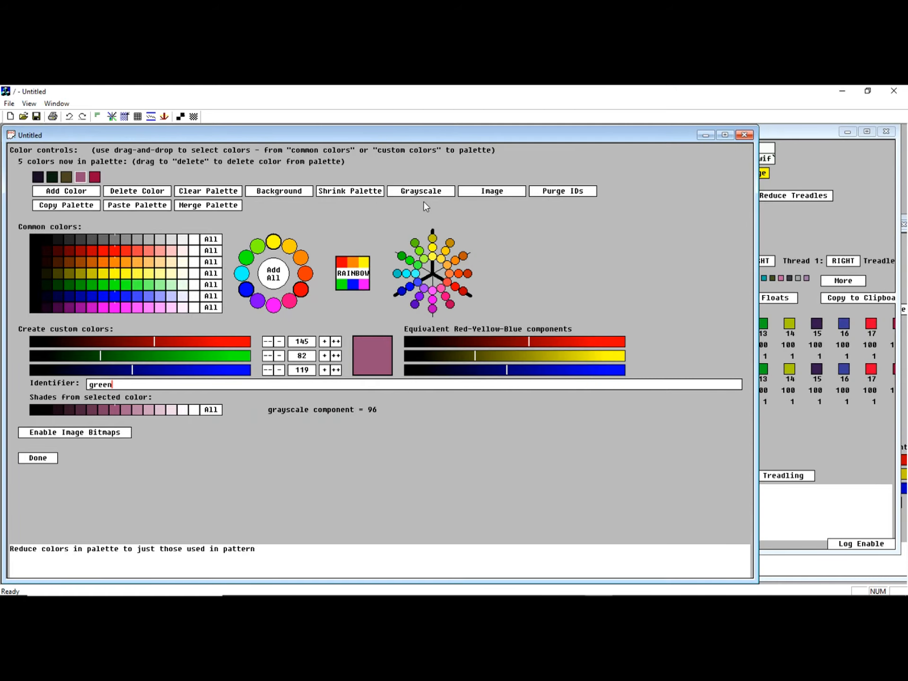
pyautogui.click(470, 194)
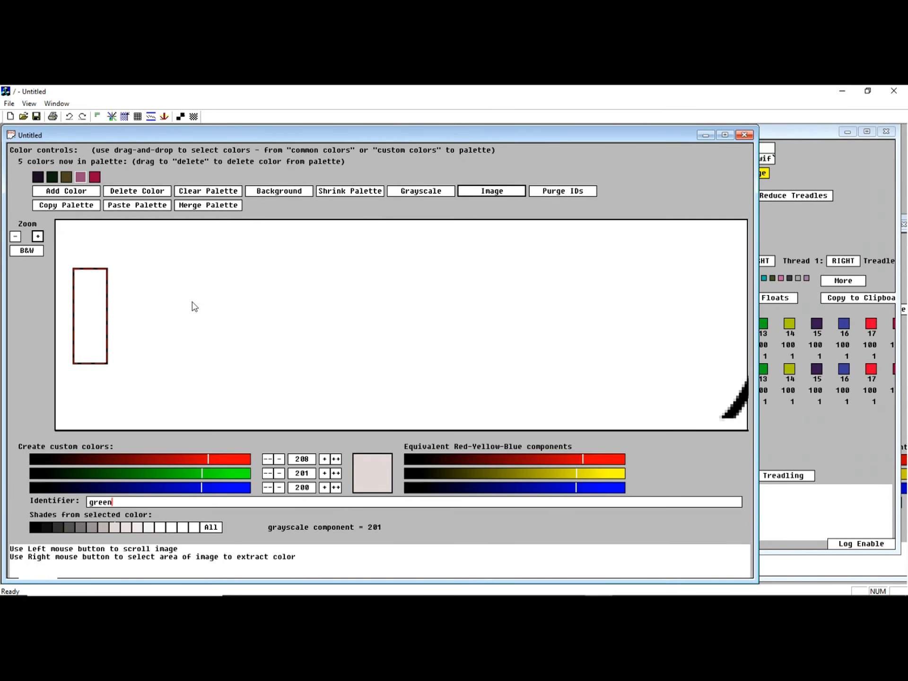
# Sample a small area of the Blanchi 101 swatch on the cotton sample card as the custom colour
pyautogui.moveTo(375, 416); pyautogui.dragTo(169, 231)
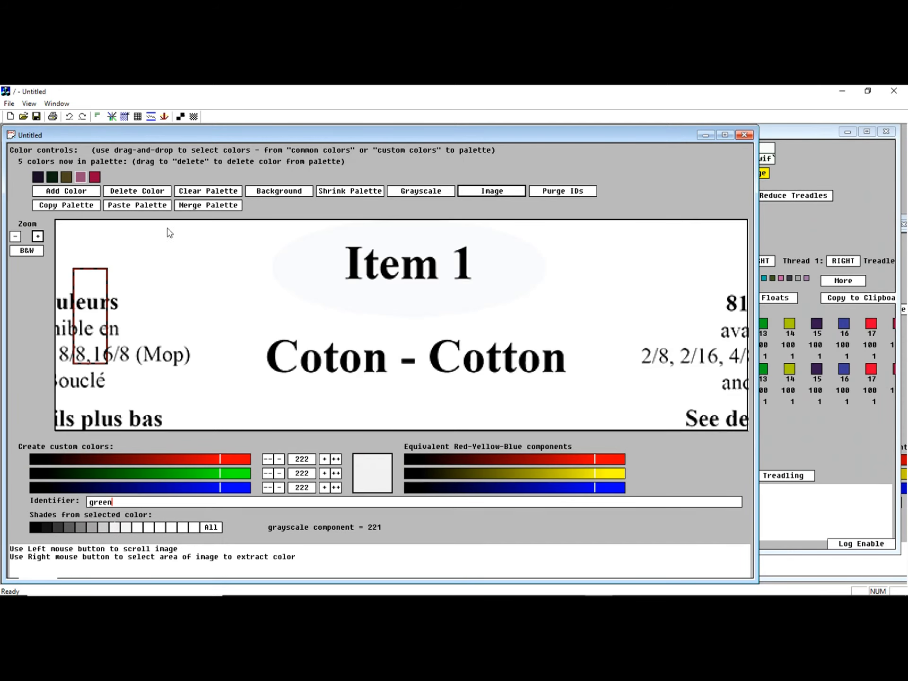
pyautogui.moveTo(300, 405); pyautogui.dragTo(308, 251)
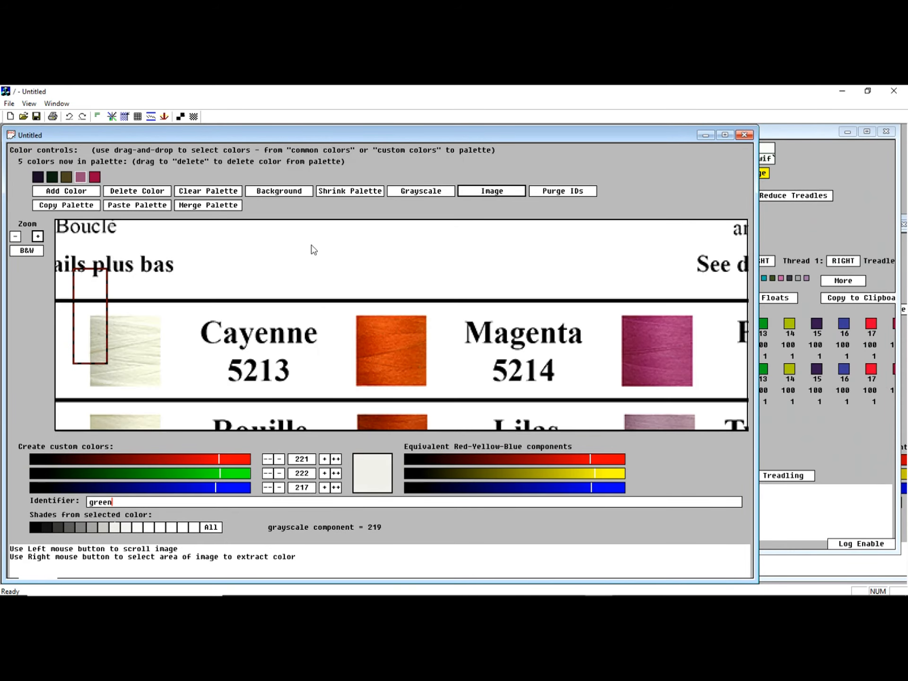
pyautogui.moveTo(215, 337); pyautogui.dragTo(407, 325)
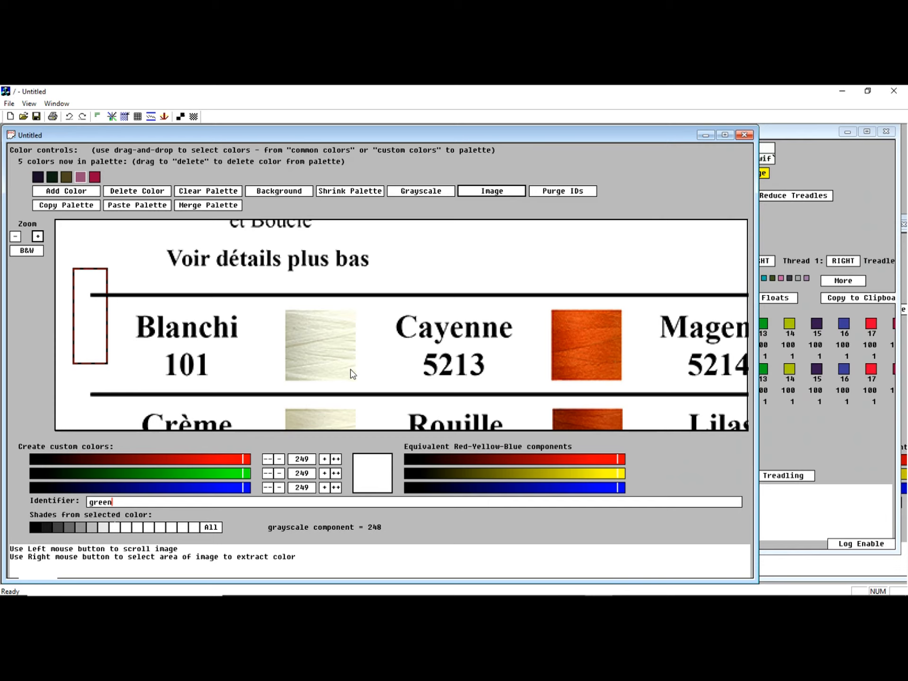
pyautogui.moveTo(291, 318); pyautogui.dragTo(352, 376)
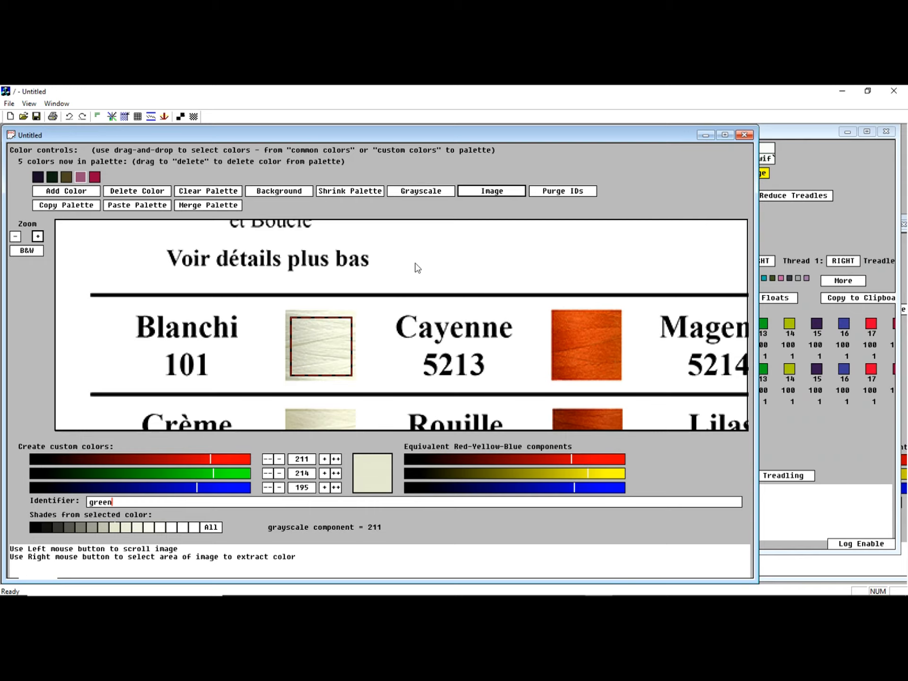
pyautogui.scroll(1, 394, 250)
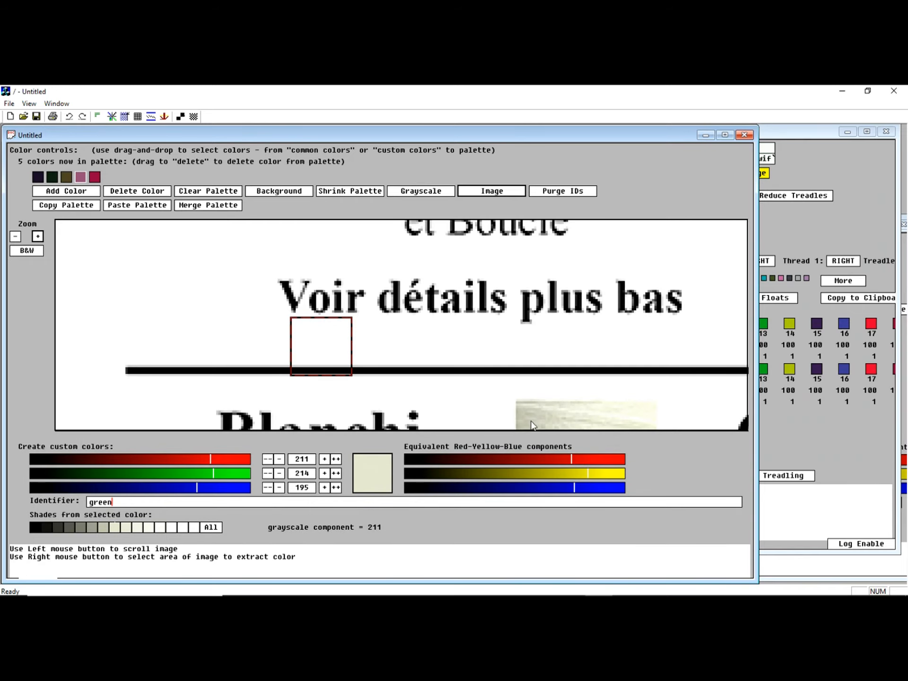
pyautogui.moveTo(476, 368)
pyautogui.mouseDown()
pyautogui.moveTo(418, 260)
pyautogui.moveTo(447, 303)
pyautogui.mouseUp()
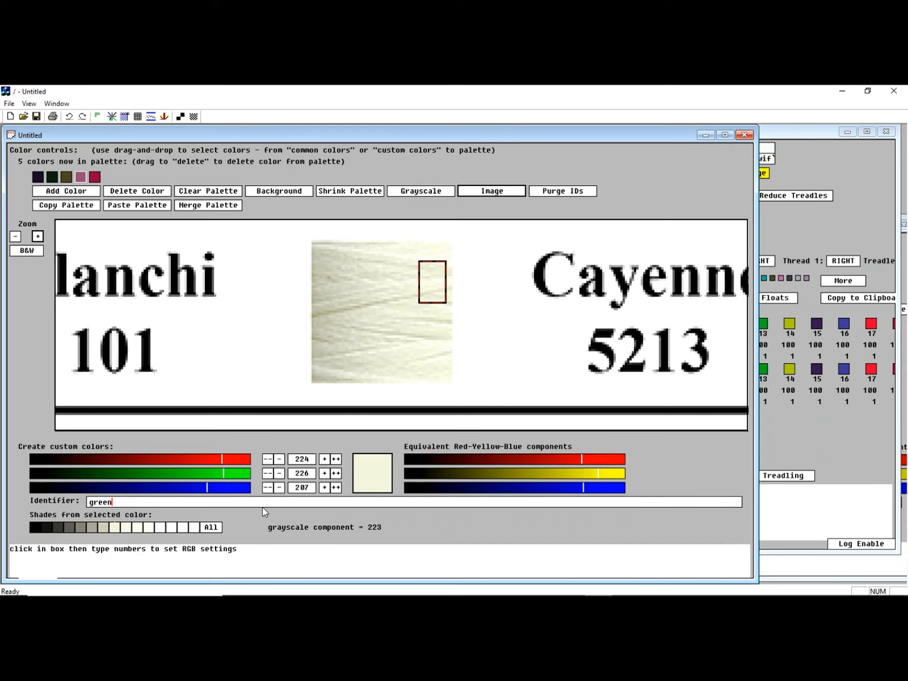
# Replace the sampled colour's identifier with "blanchi 101"
pyautogui.press('BackSpace')
pyautogui.press('BackSpace')
pyautogui.press('BackSpace')
pyautogui.press('BackSpace')
pyautogui.press('BackSpace')
pyautogui.write('blanchi 101')
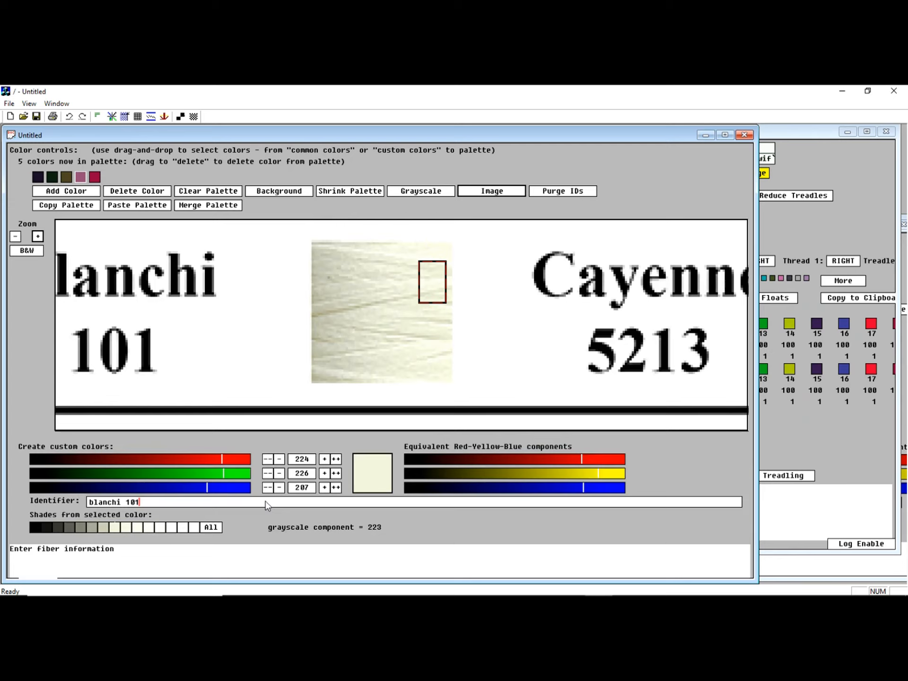
# Add the sampled blanchi 101 colour to the Untitled draft's palette and view the completed palette in the BrassardCottonFullPaletteWIDs window
pyautogui.moveTo(374, 487); pyautogui.dragTo(109, 177)
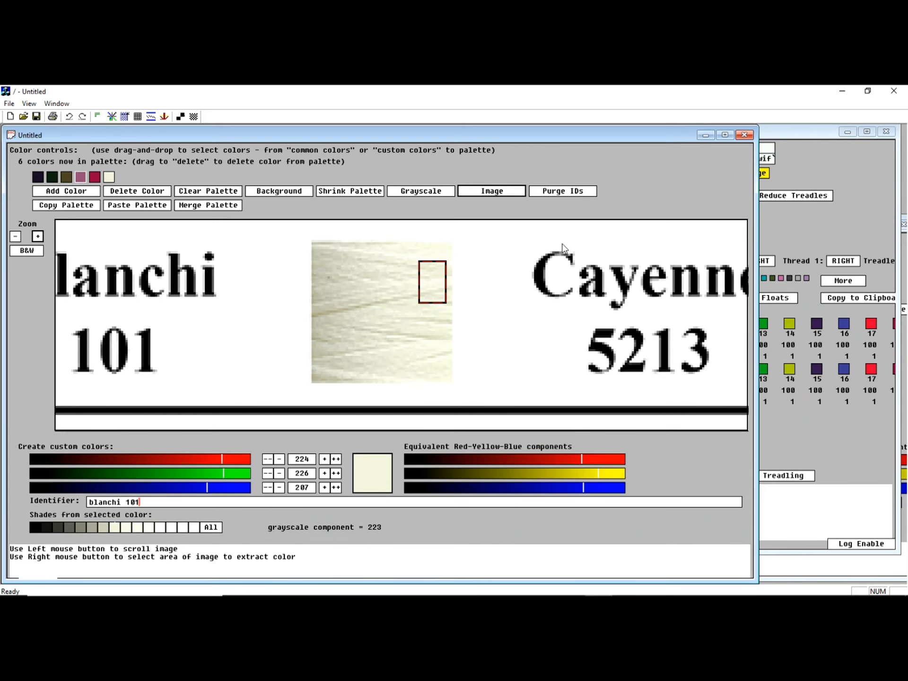
pyautogui.click(816, 242)
pyautogui.click(783, 569)
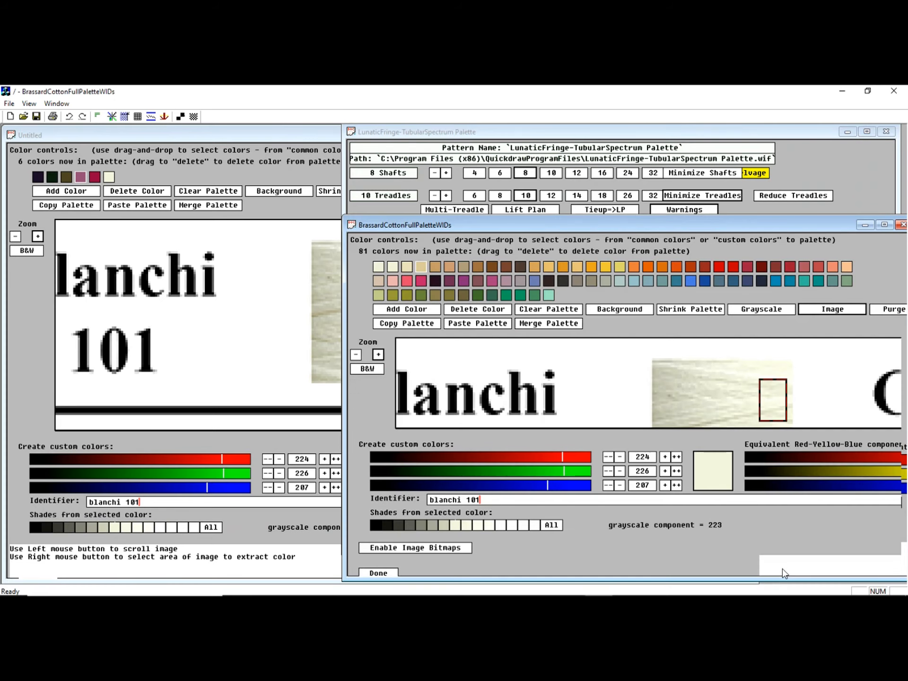
pyautogui.click(245, 197)
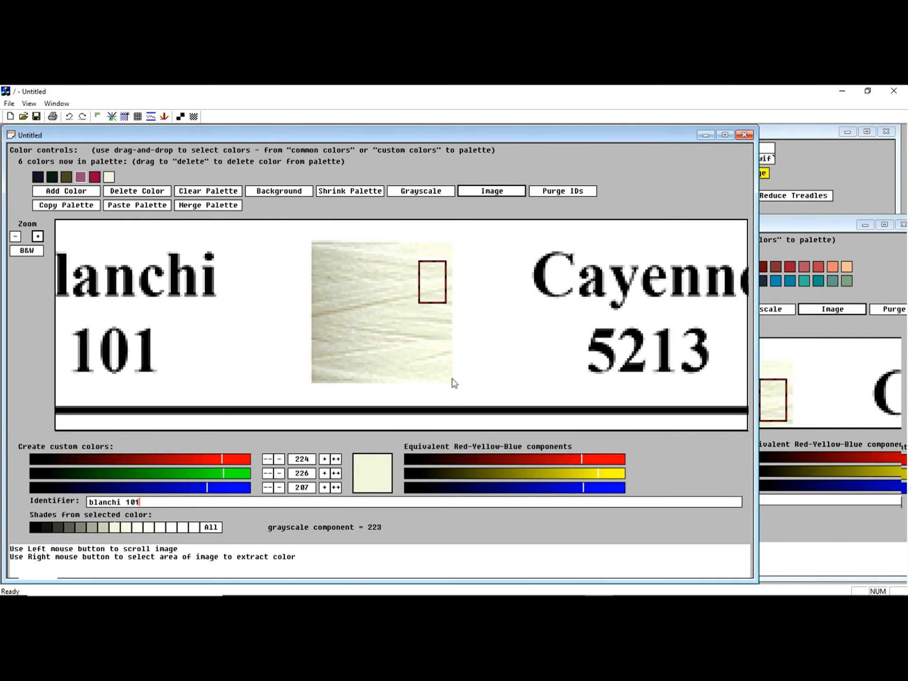
# Sample the Cayenne 5213 swatch on the cotton card as the custom colour, first across most of the swatch and again from a small central area
pyautogui.moveTo(632, 309); pyautogui.dragTo(235, 288)
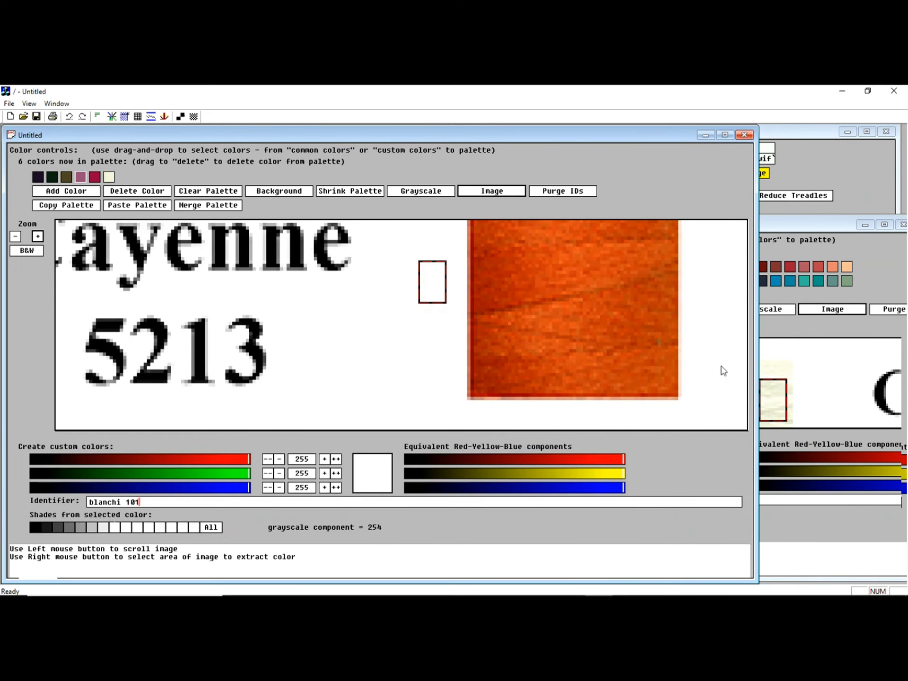
pyautogui.moveTo(706, 303); pyautogui.dragTo(710, 314)
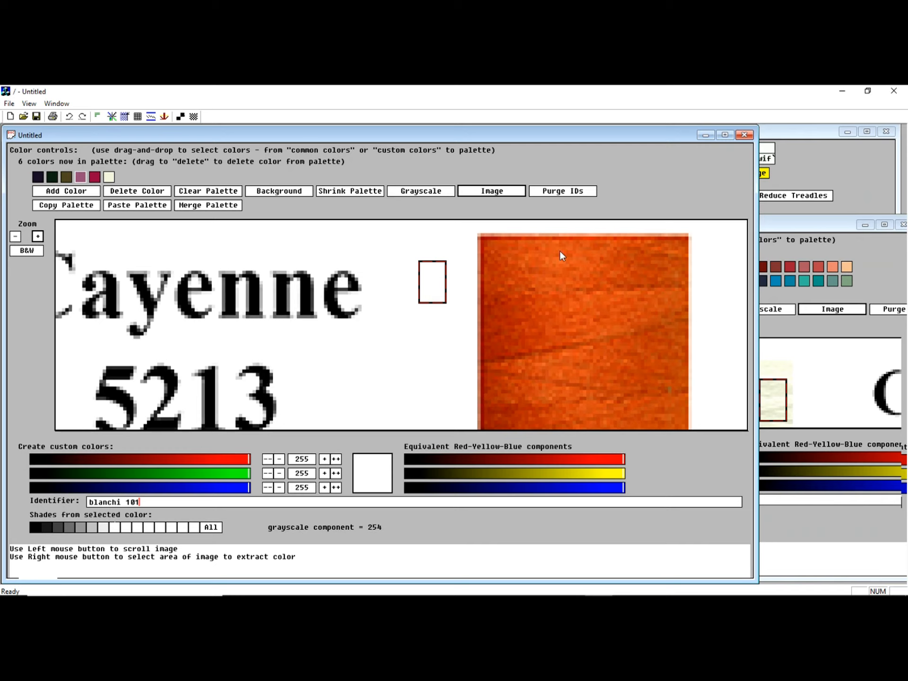
pyautogui.moveTo(487, 243); pyautogui.dragTo(671, 424)
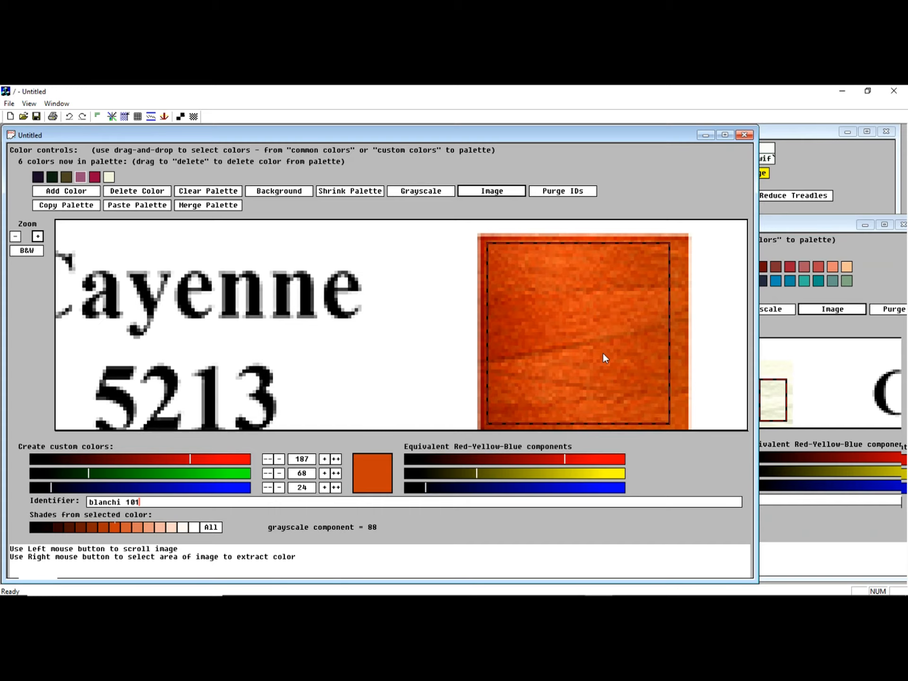
pyautogui.moveTo(603, 351); pyautogui.dragTo(583, 307)
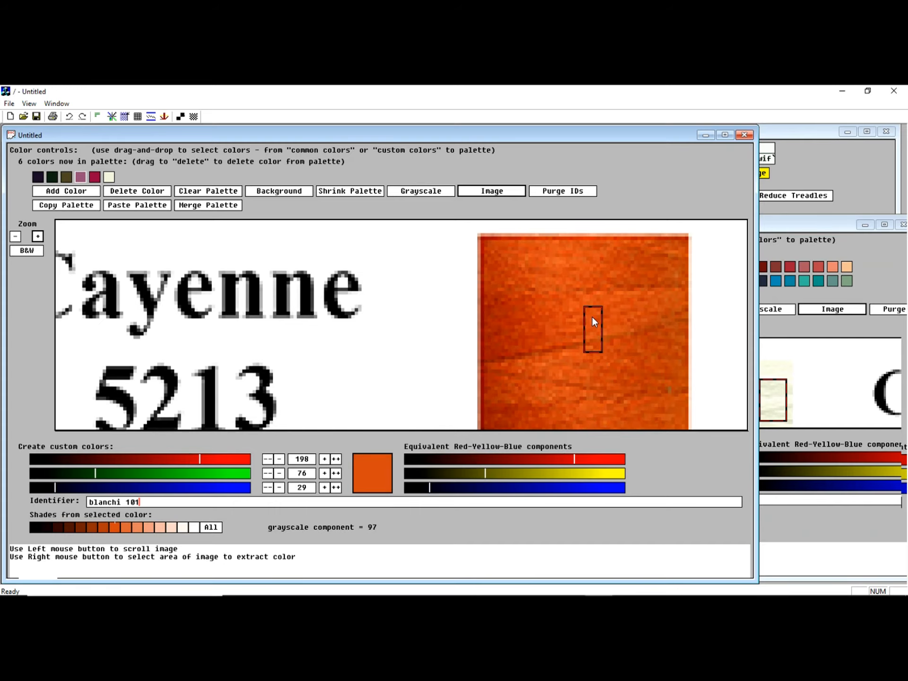
# Pick the 10 Yellow colour from the LunaticFringe-TubularSpectrum Palette and return to the Untitled draft's colour controls
pyautogui.click(853, 163)
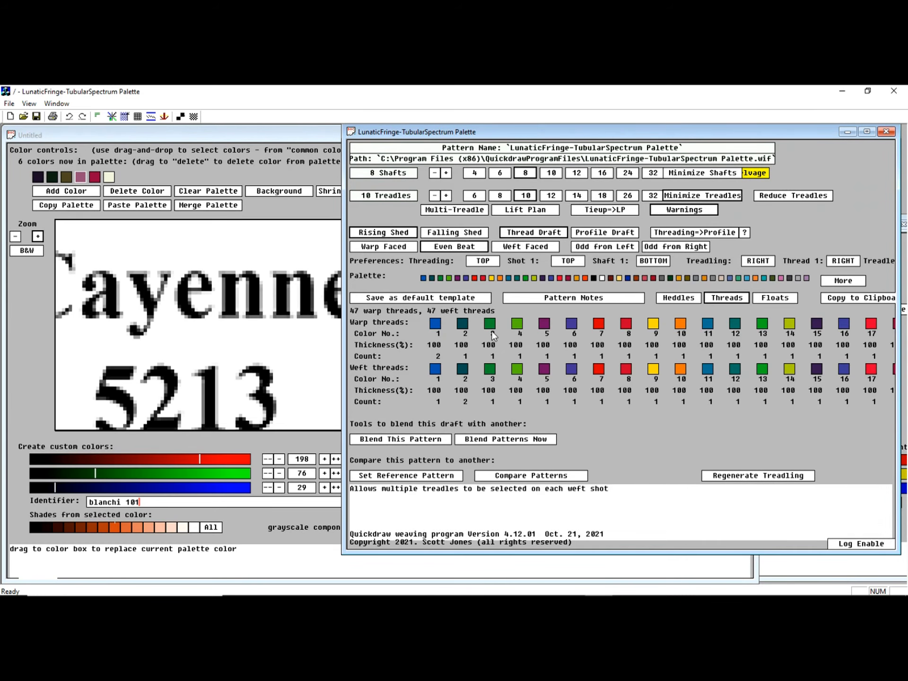
pyautogui.click(496, 279)
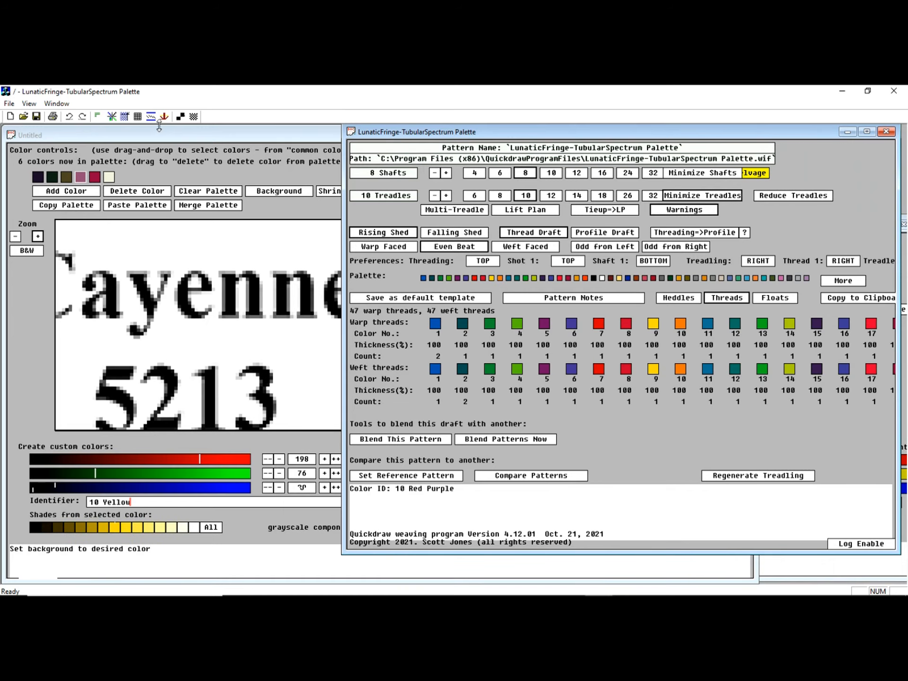
pyautogui.click(311, 216)
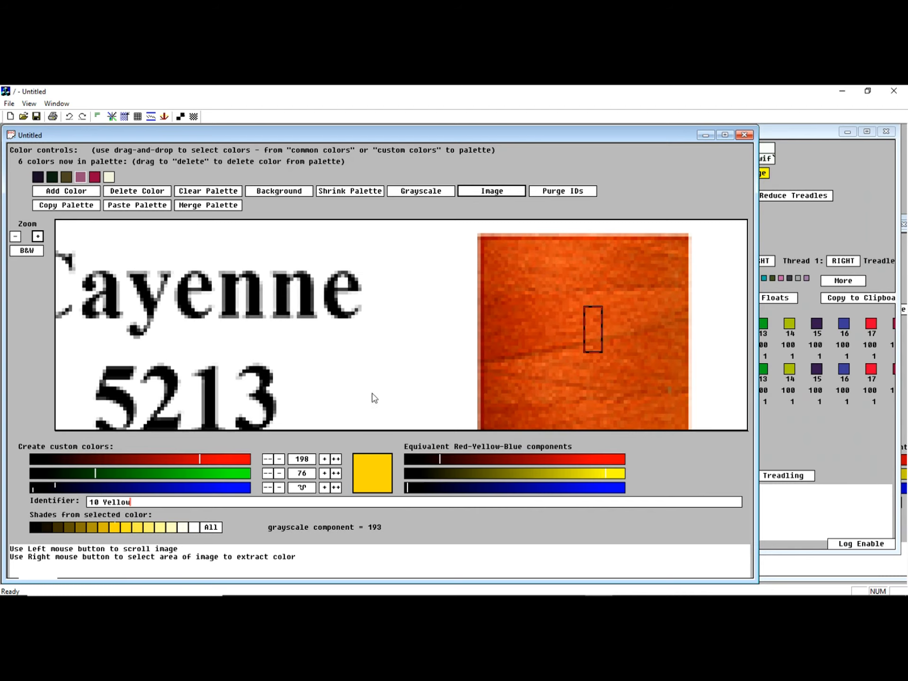
# Sample the Crème 5209 and Naturel 100 swatches on the cotton card and add both colours to the palette
pyautogui.scroll(-3, 387, 362)
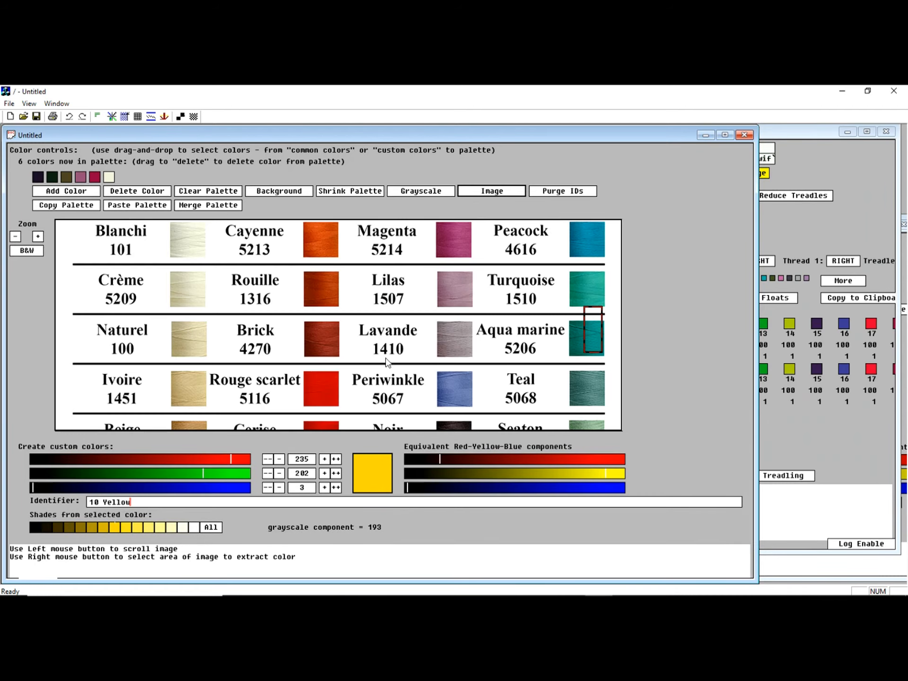
pyautogui.moveTo(176, 279); pyautogui.dragTo(206, 362)
pyautogui.click(79, 193)
pyautogui.click(66, 191)
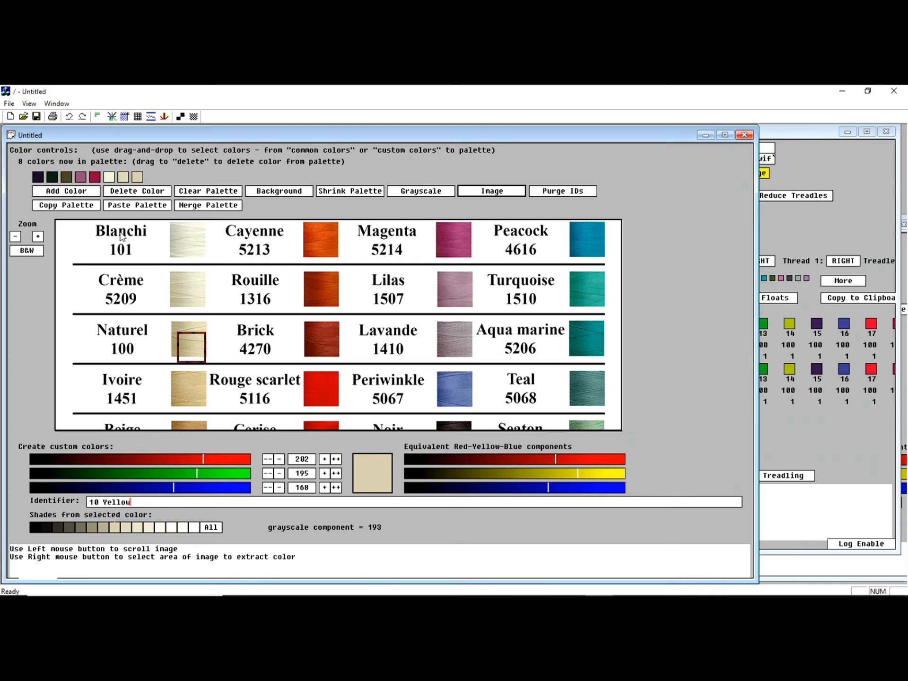
# Switch to Chrome and bring up the colour swatches of the Linen Singles Yarn product on the Lunatic Fringe Yarns site
pyautogui.moveTo(326, 591)
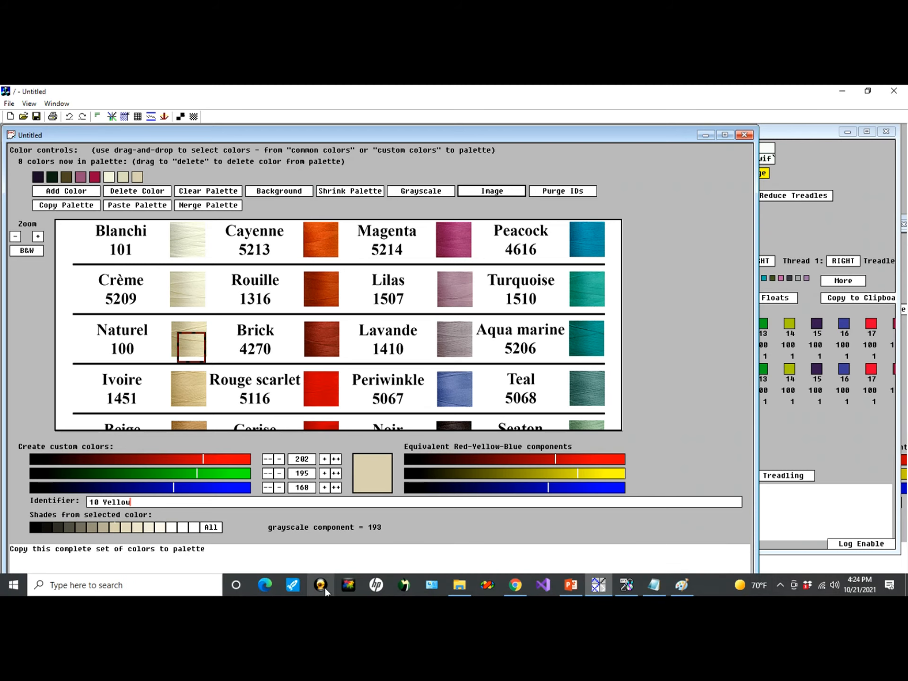
pyautogui.click(515, 585)
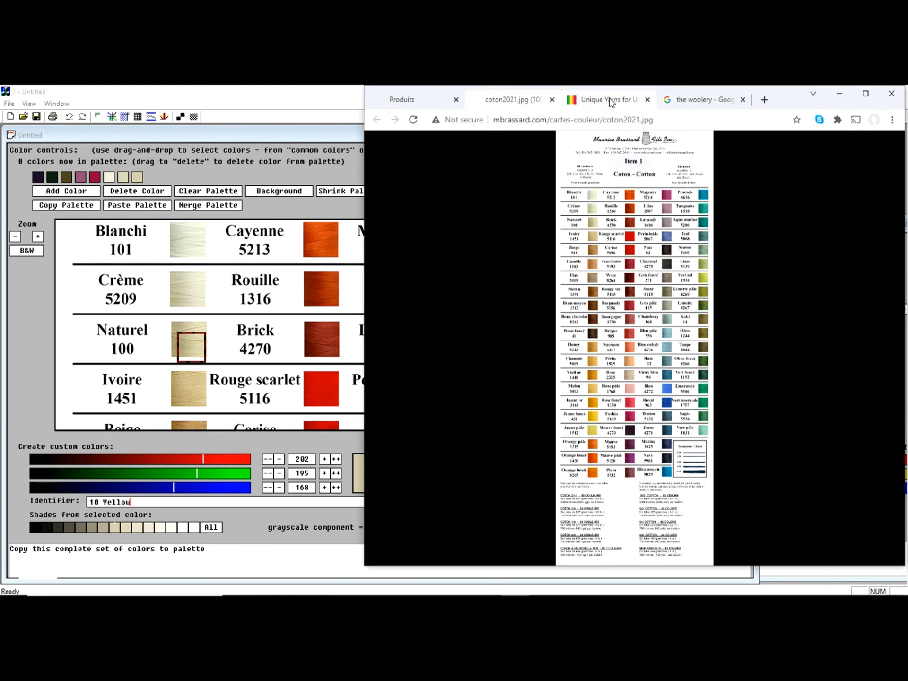
pyautogui.click(610, 100)
pyautogui.click(478, 445)
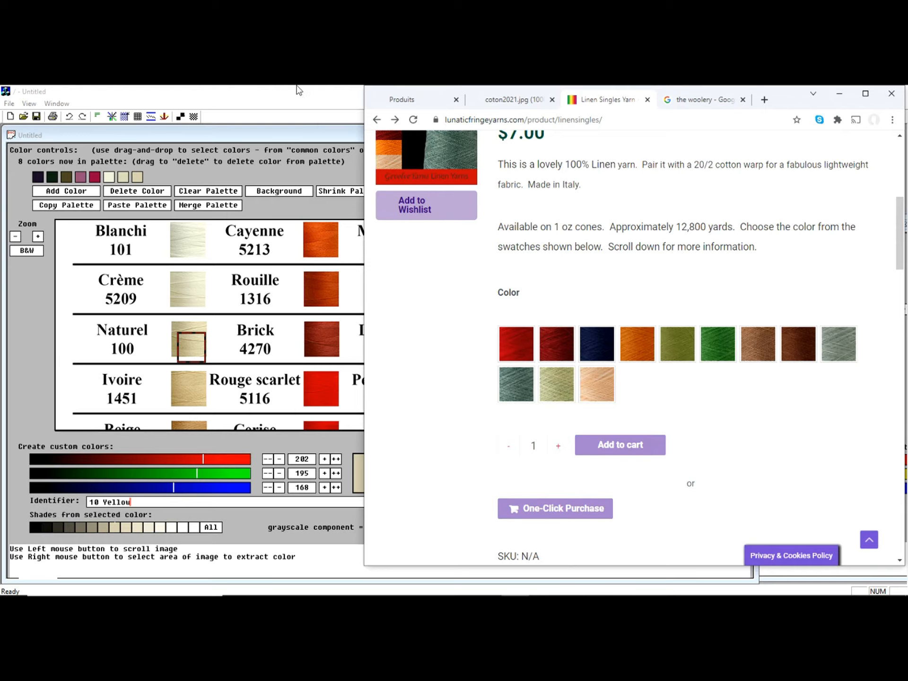
# Switch back to Quickdraw and replace the cotton card with the captured linen yarn screen as the colour-sampling image
pyautogui.click(280, 150)
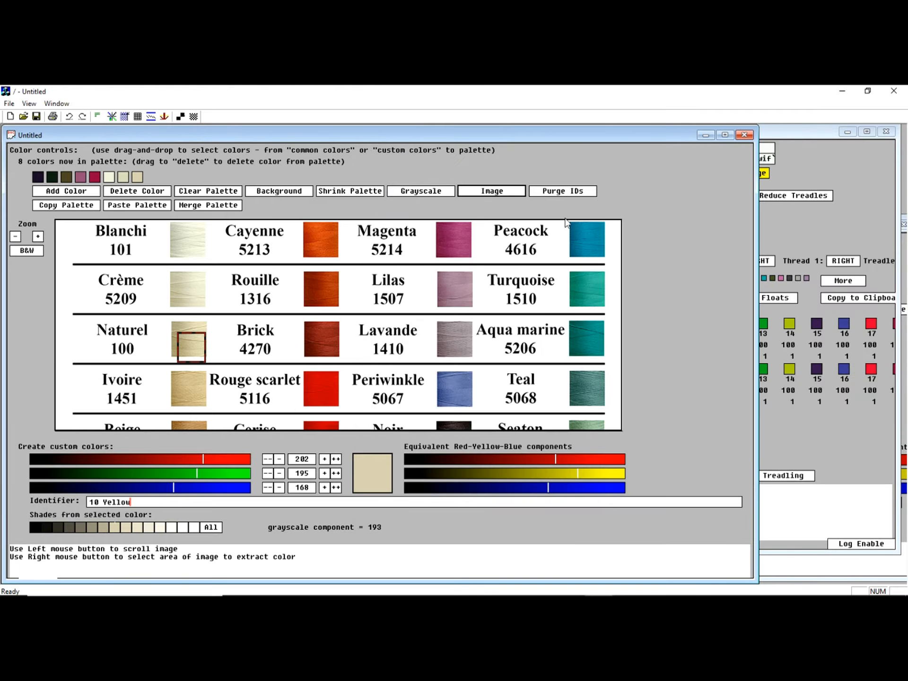
pyautogui.click(494, 191)
pyautogui.click(497, 194)
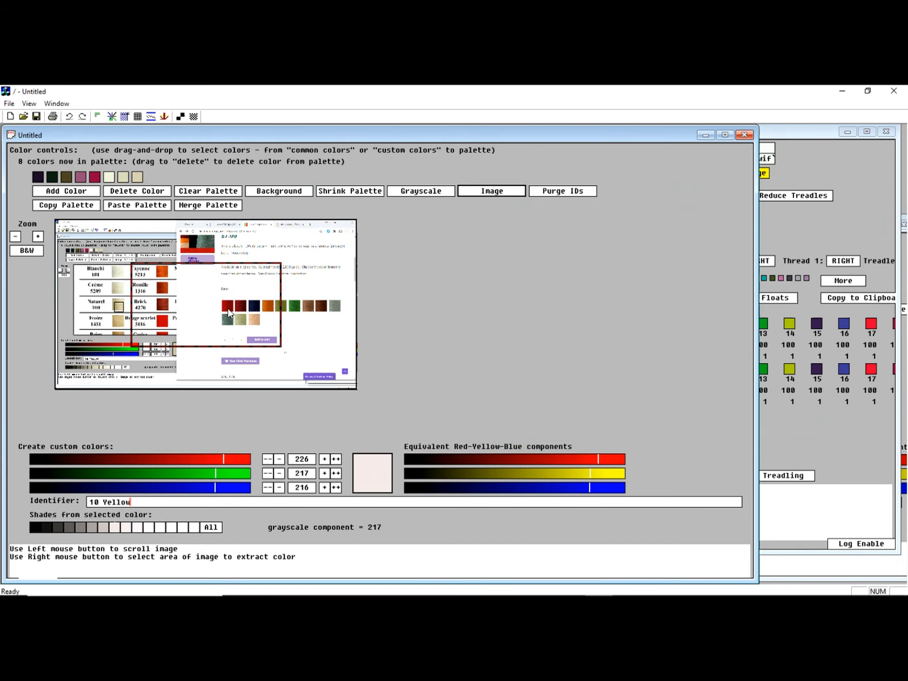
# Sample a small area of the bright red linen swatch in the captured screen image and add the colour to the palette
pyautogui.rightClick(229, 308)
pyautogui.scroll(3, 248, 325)
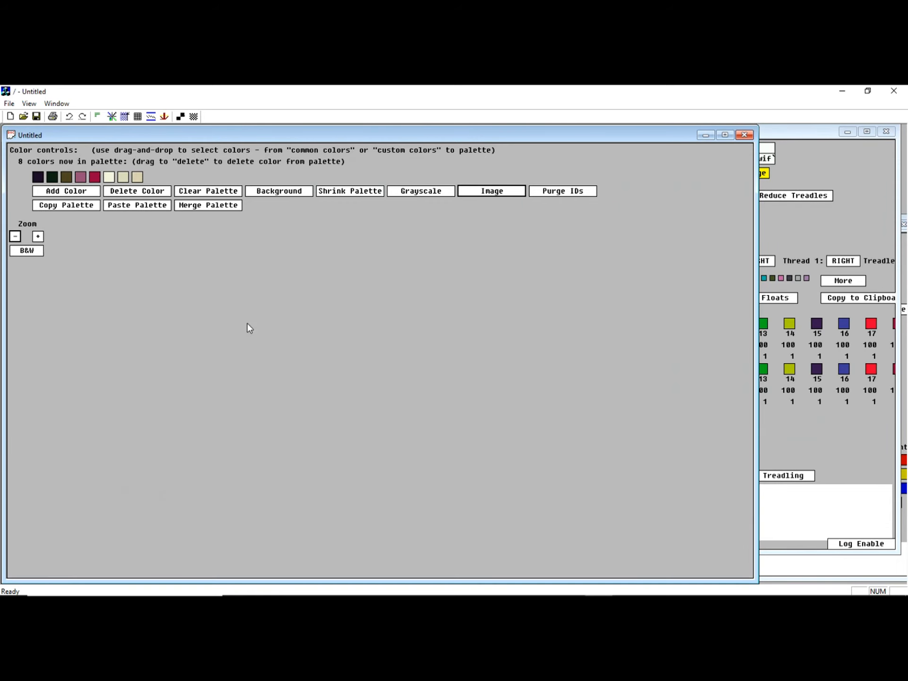
pyautogui.moveTo(737, 376); pyautogui.dragTo(362, 299)
pyautogui.moveTo(610, 395); pyautogui.dragTo(314, 270)
pyautogui.moveTo(140, 352); pyautogui.dragTo(320, 266)
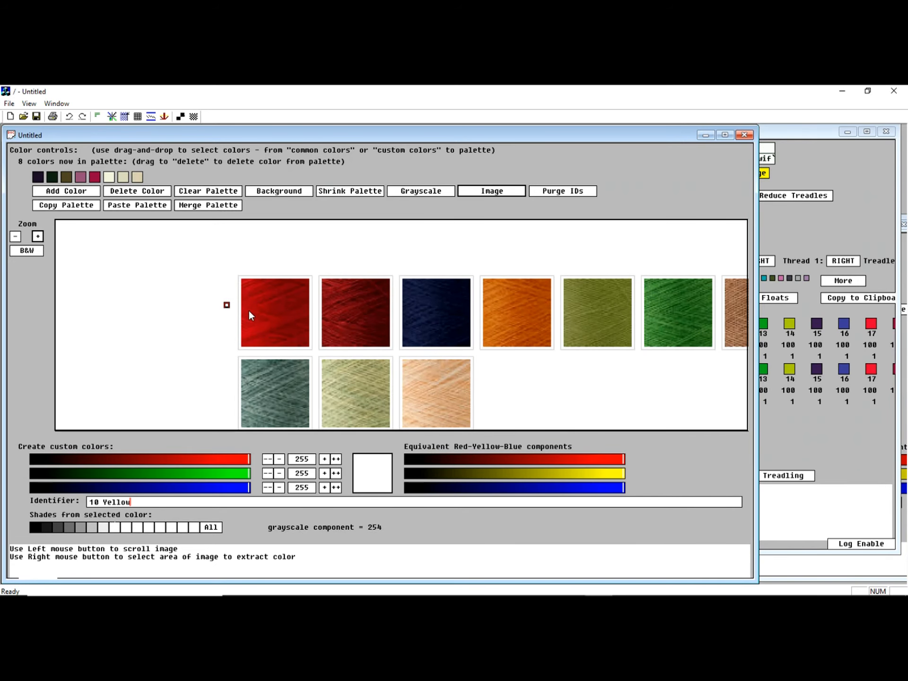
pyautogui.rightClick(305, 346)
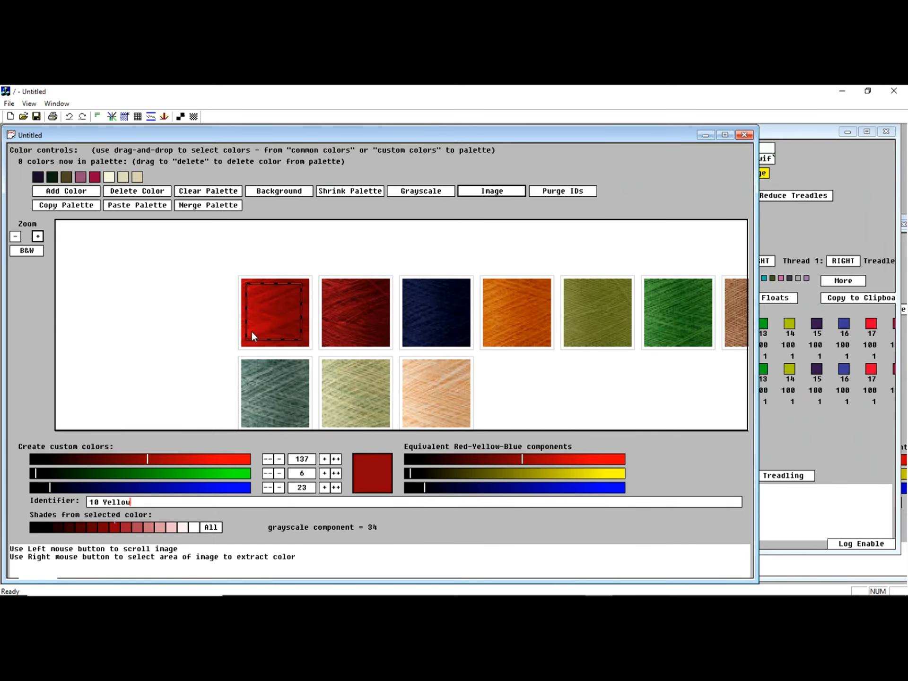
pyautogui.rightClick(263, 326)
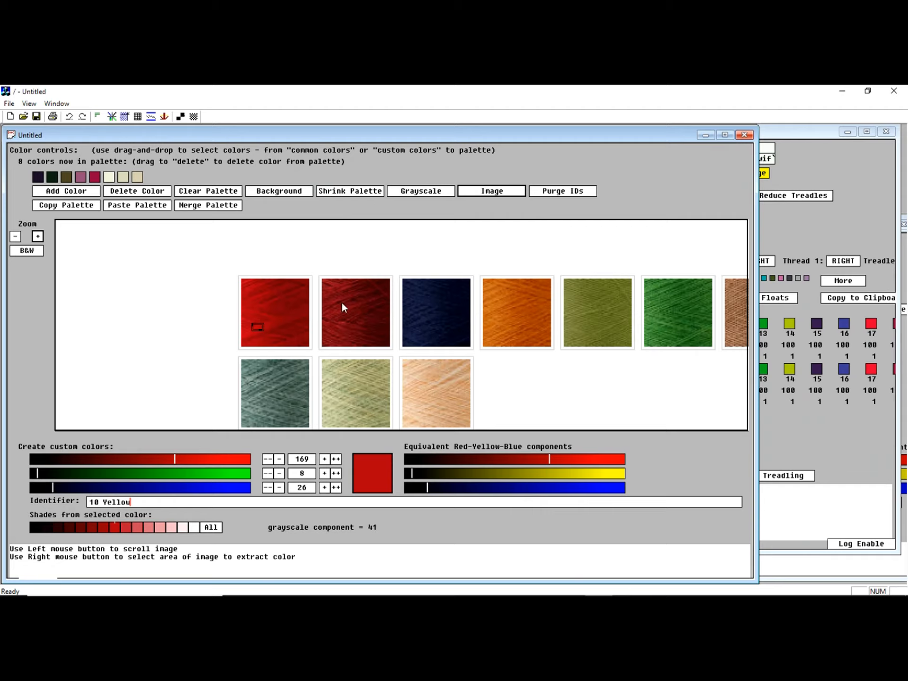
pyautogui.click(53, 192)
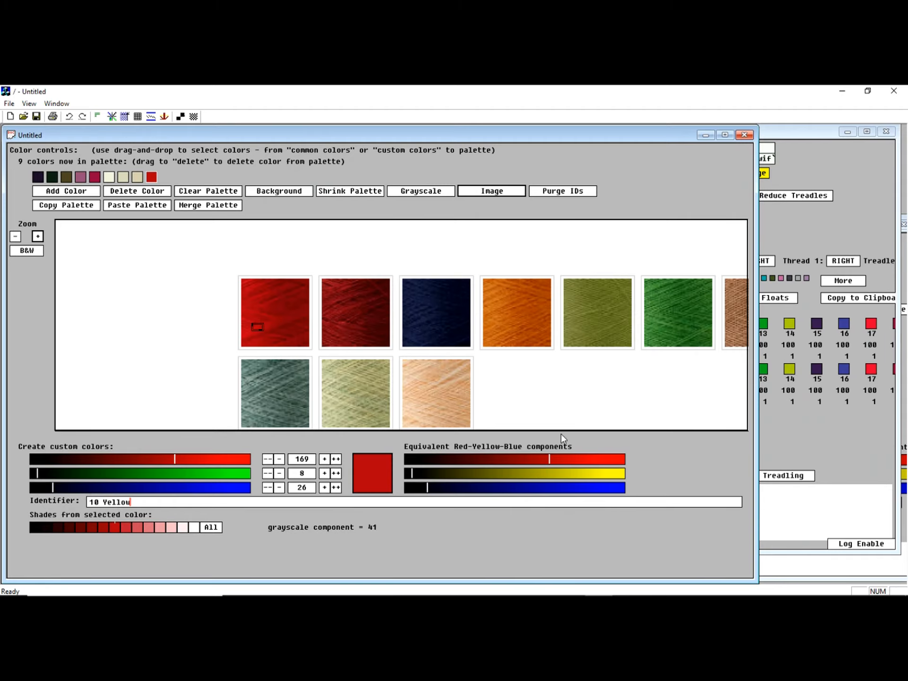
# Sample small areas of the dark red and navy linen swatches and add both colours to the palette
pyautogui.moveTo(330, 292); pyautogui.dragTo(350, 333)
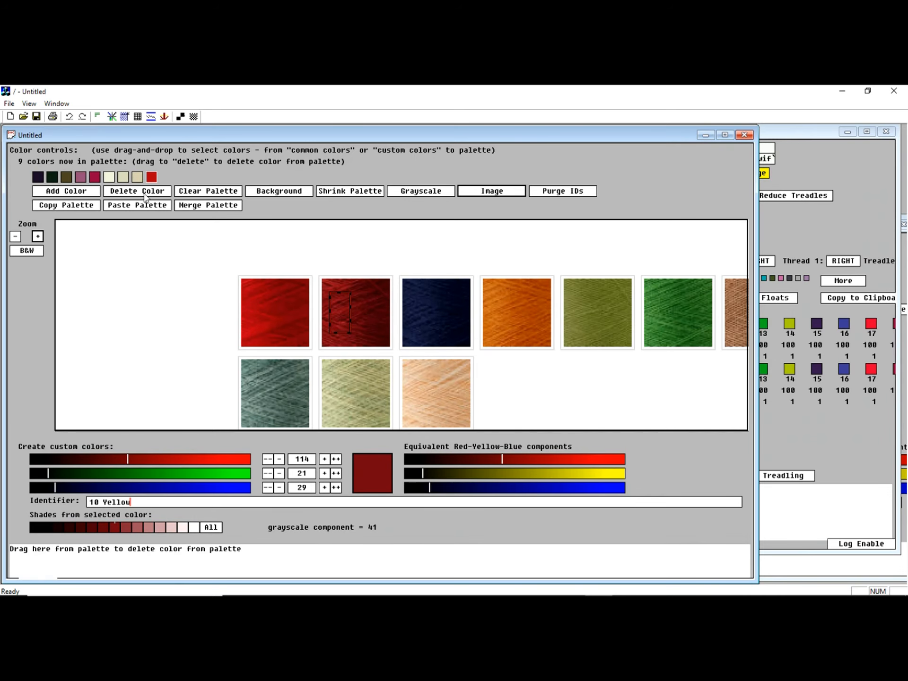
pyautogui.click(68, 193)
pyautogui.moveTo(410, 308); pyautogui.dragTo(416, 322)
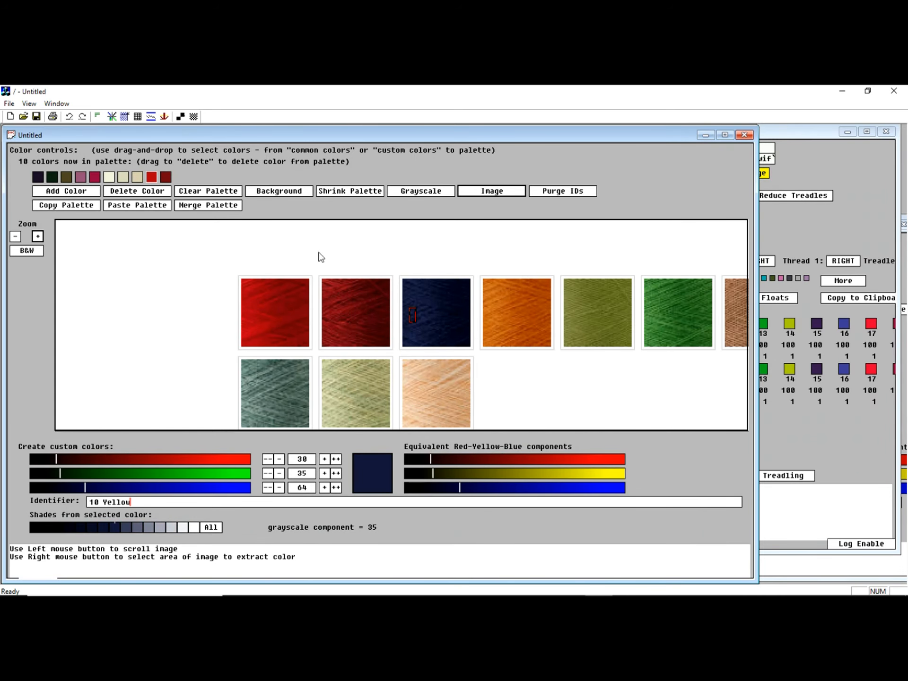
pyautogui.click(71, 193)
pyautogui.scroll(1, 377, 369)
pyautogui.moveTo(459, 392); pyautogui.dragTo(324, 273)
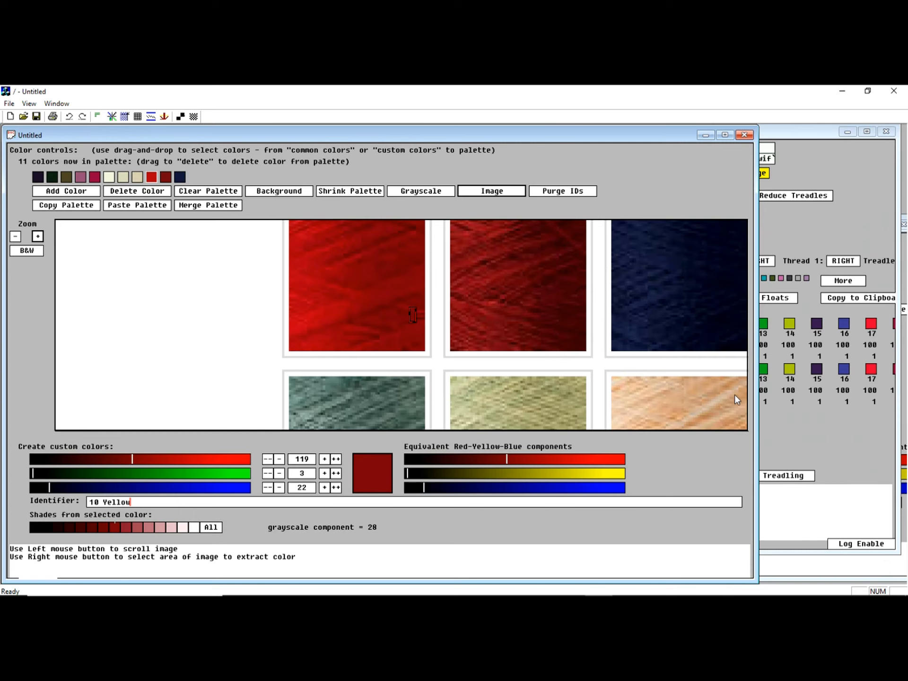
# Switch to the Woolery's Cellulose Yarn page in Chrome and show the Maysville 8/4 Cotton Rug Warp Yarn colour swatches in its quick view
pyautogui.moveTo(600, 593)
pyautogui.click(681, 585)
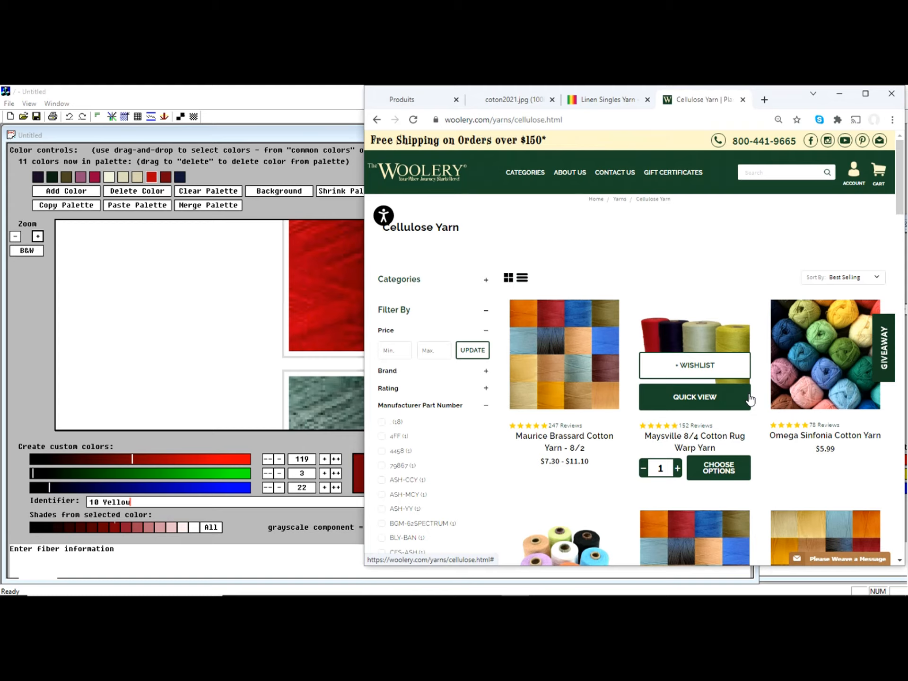
pyautogui.click(749, 399)
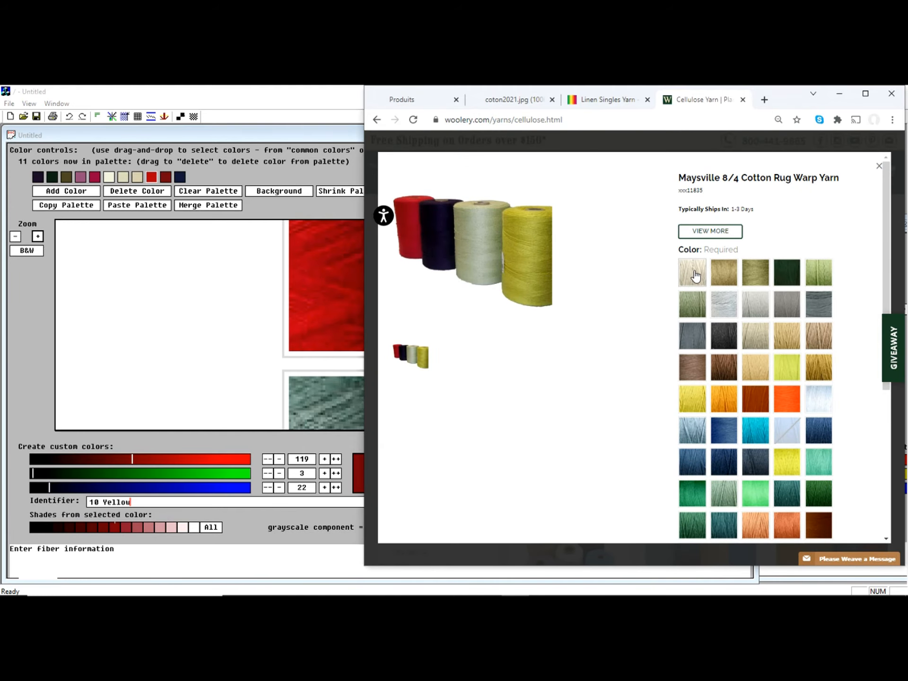
pyautogui.moveTo(717, 283)
pyautogui.scroll(-3, 720, 416)
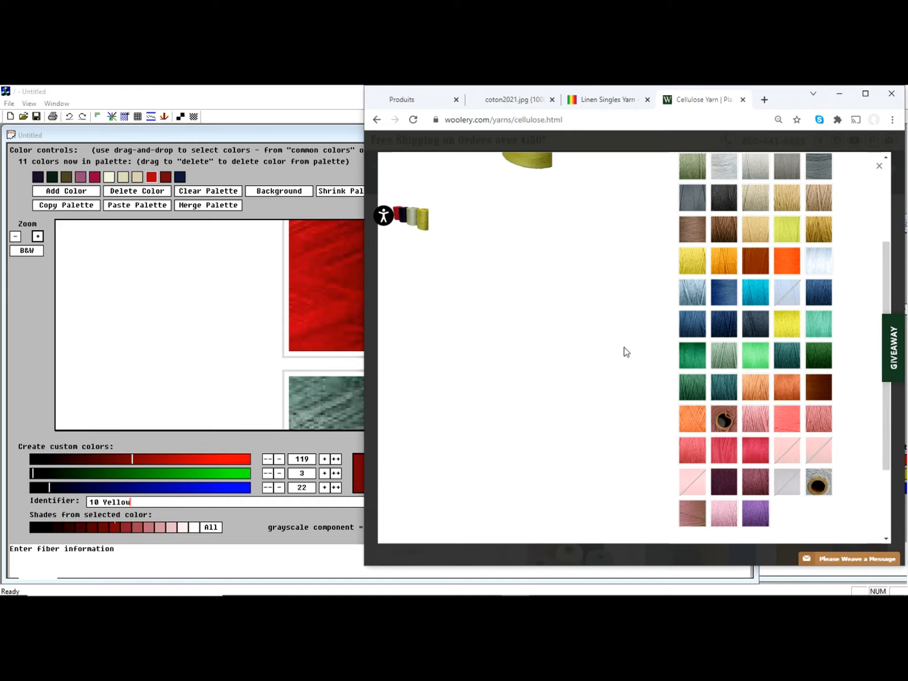
# Return to Quickdraw and load the captured Maysville swatch screen as the new colour-sampling image
pyautogui.hotkey('alt', 'Tab')
pyautogui.click(486, 194)
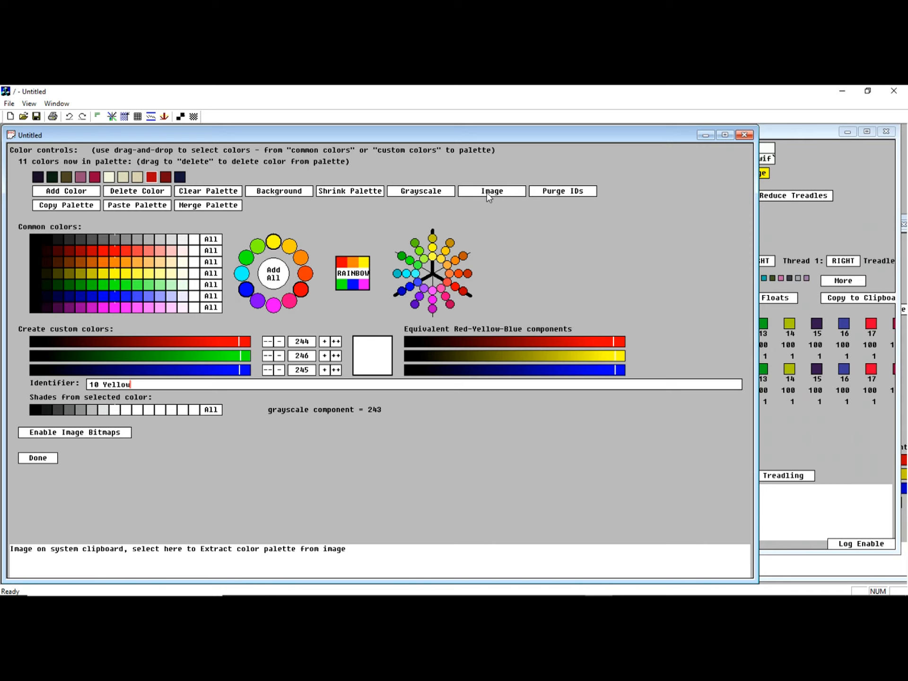
pyautogui.click(487, 194)
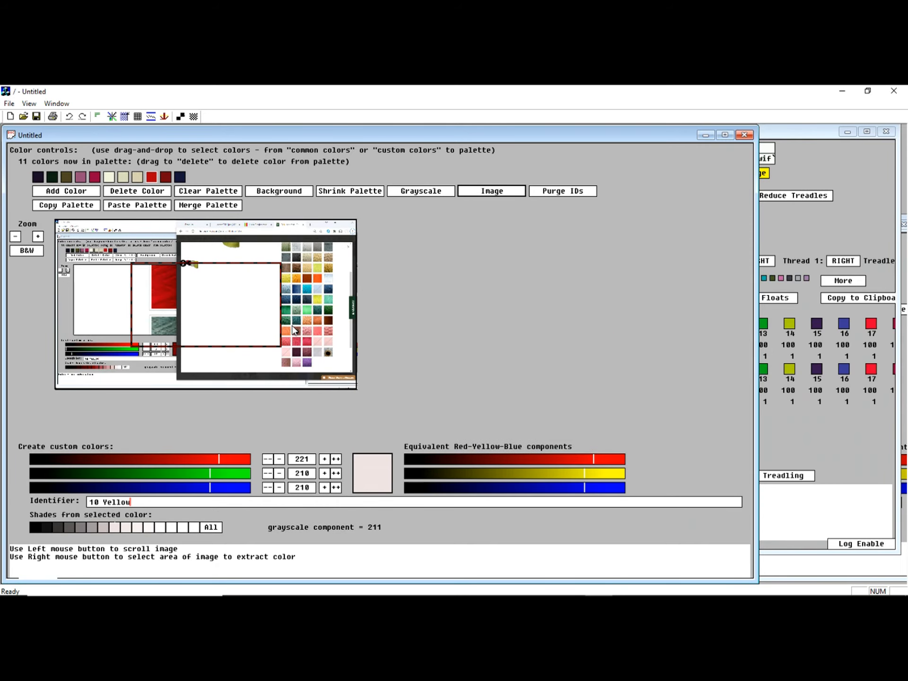
# Enlarge the captured Maysville swatches and try sampling the brown yarn swatch, including areas with and without its open cone centre
pyautogui.rightClick(299, 333)
pyautogui.scroll(3, 300, 335)
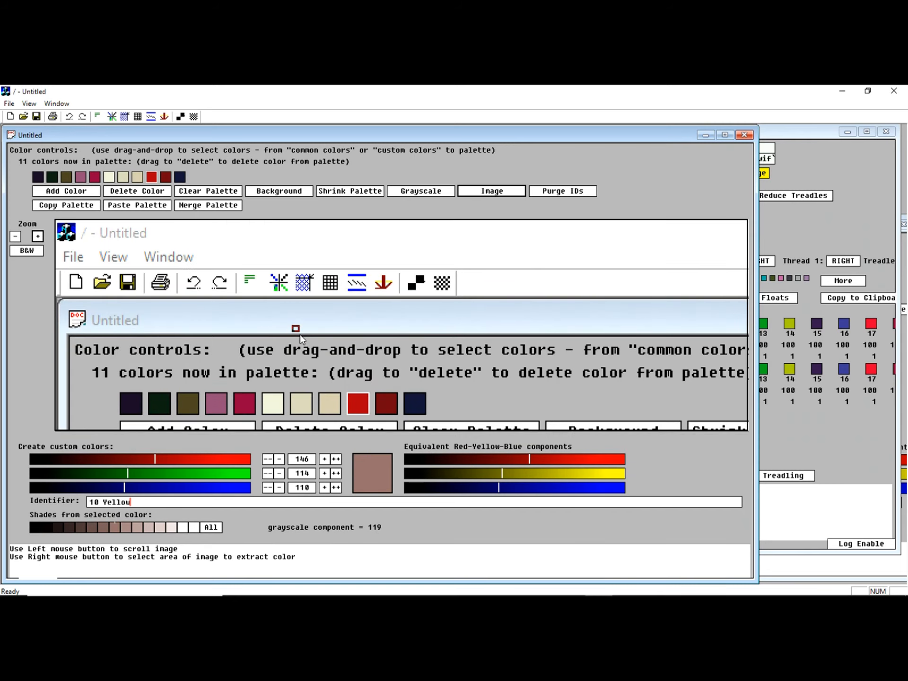
pyautogui.moveTo(353, 397); pyautogui.dragTo(456, 261)
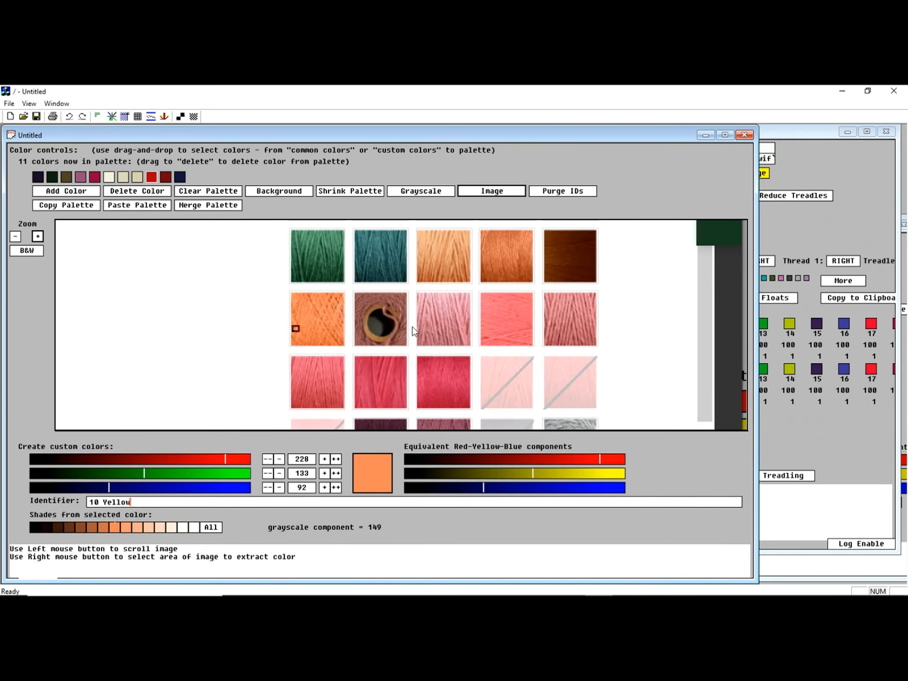
pyautogui.scroll(2, 377, 312)
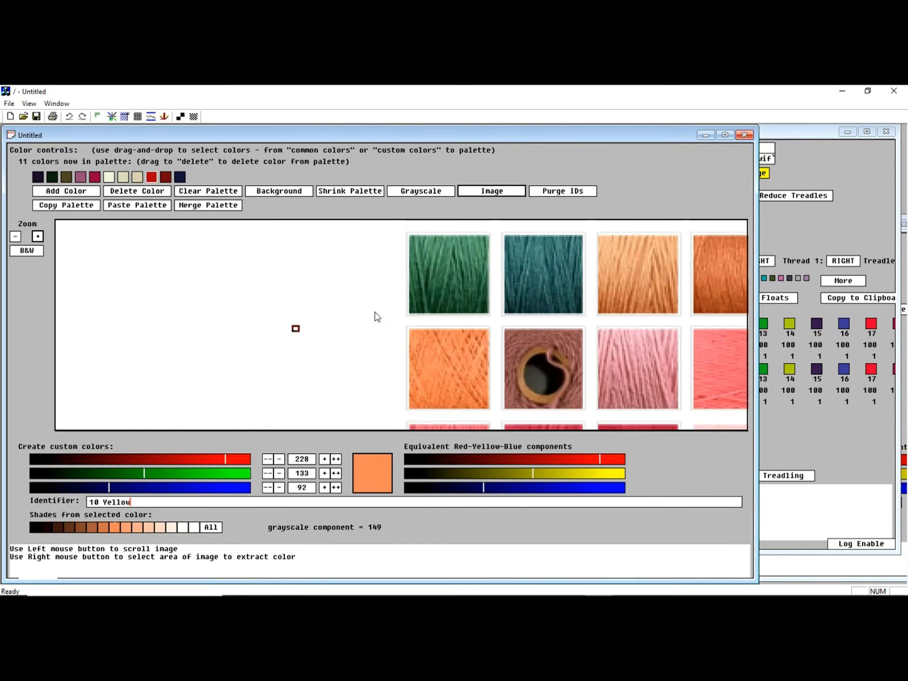
pyautogui.moveTo(521, 360); pyautogui.dragTo(403, 284)
pyautogui.moveTo(529, 337); pyautogui.dragTo(457, 289)
pyautogui.click(38, 235)
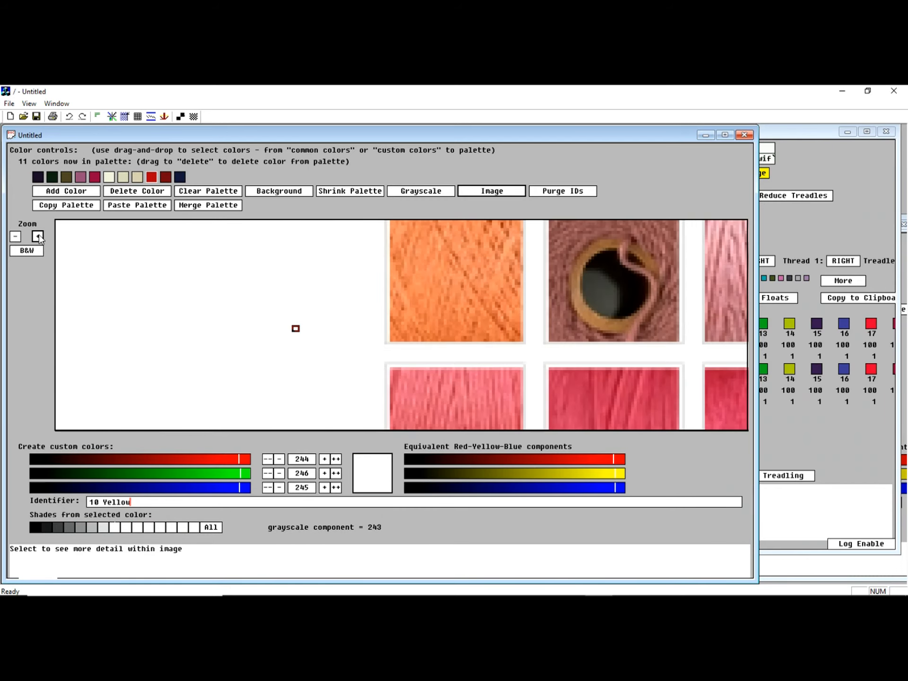
pyautogui.moveTo(555, 221); pyautogui.dragTo(546, 251)
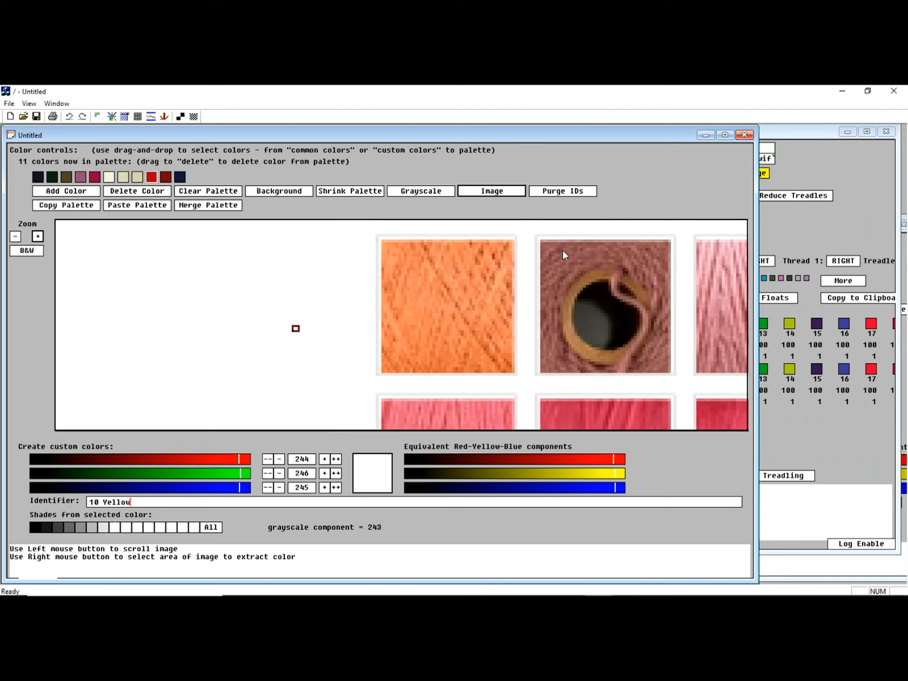
pyautogui.rightClick(578, 257)
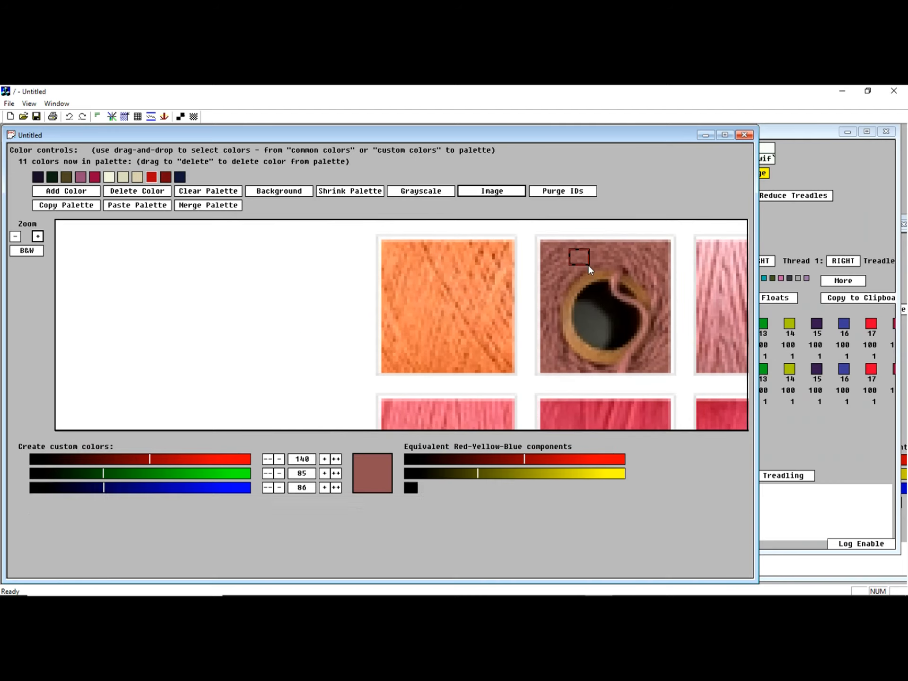
pyautogui.moveTo(655, 370); pyautogui.dragTo(653, 367)
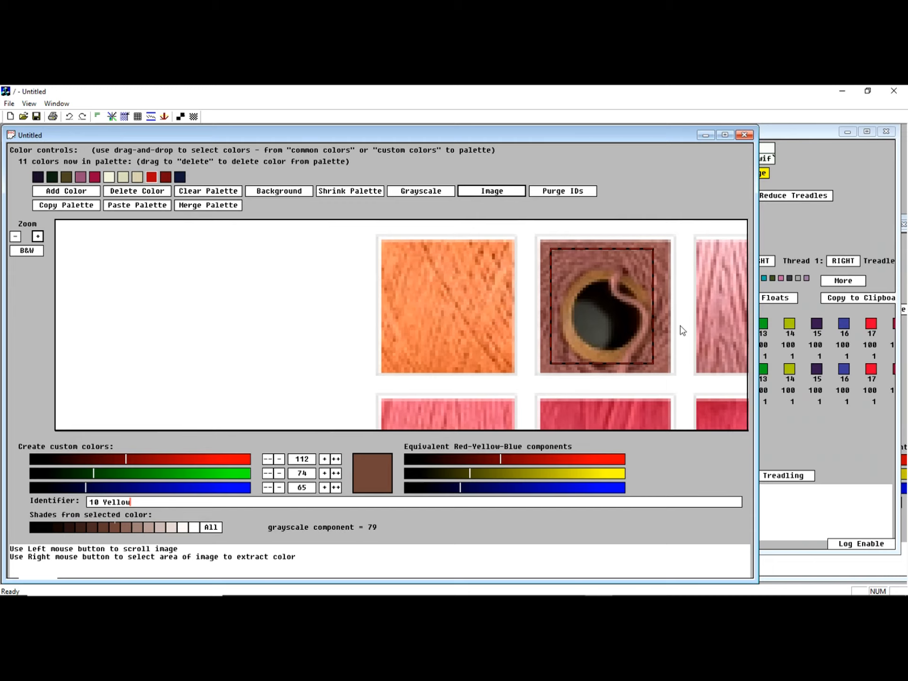
pyautogui.rightClick(573, 282)
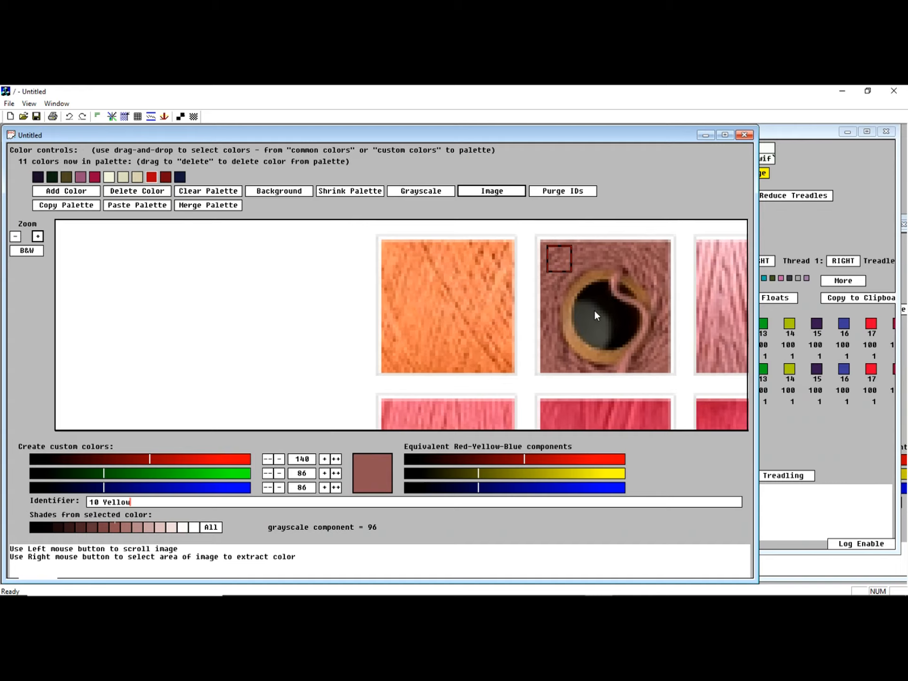
# Sample a tiny area of the light orange Maysville swatch and add the colour to the palette
pyautogui.click(38, 236)
pyautogui.rightClick(662, 320)
pyautogui.rightClick(649, 325)
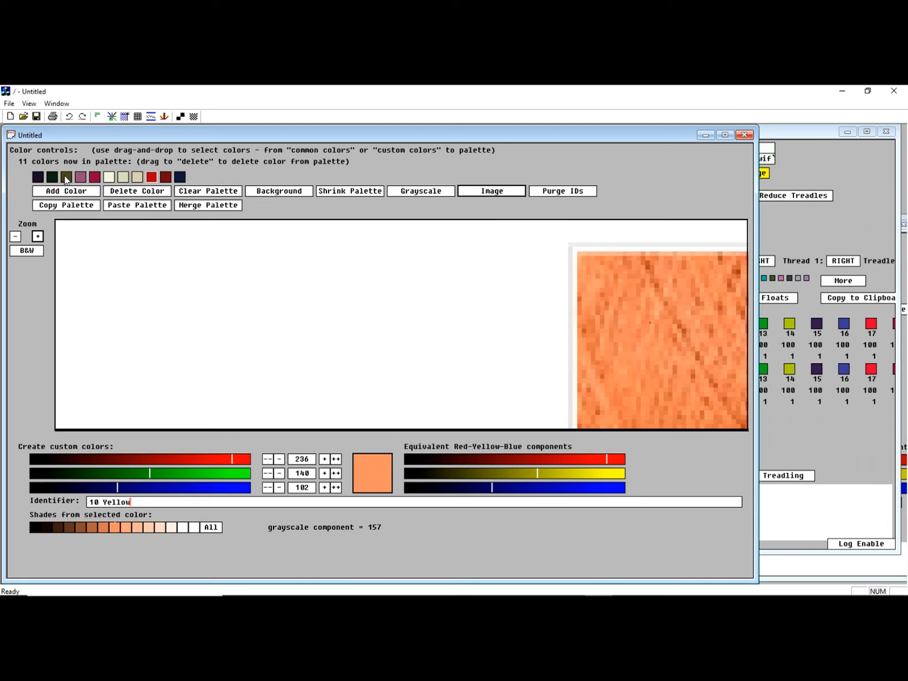
pyautogui.click(52, 192)
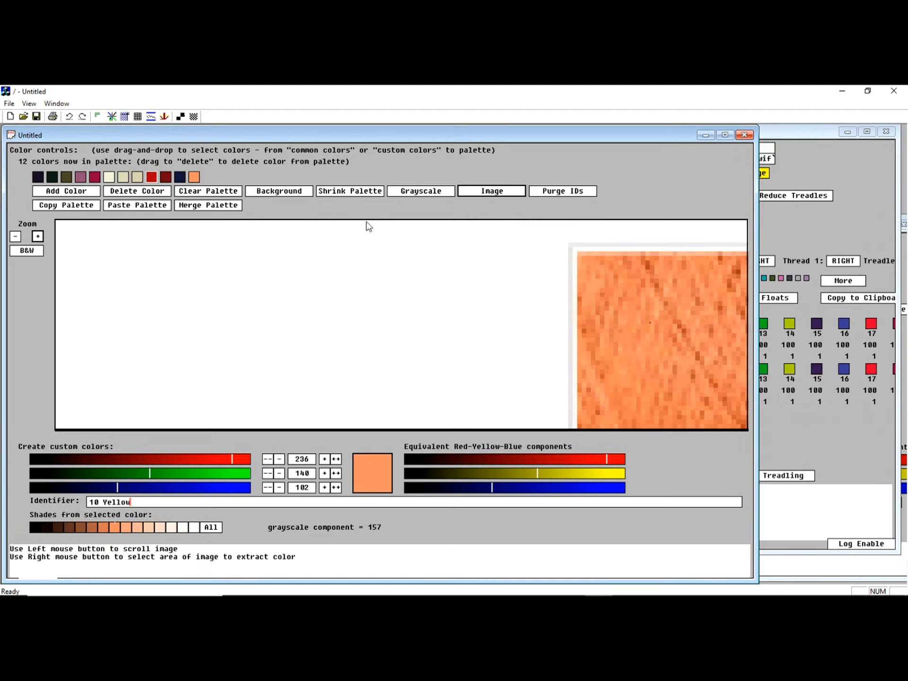
# Save the palette file as "new palette" in the Weaving folder
pyautogui.click(7, 105)
pyautogui.click(24, 157)
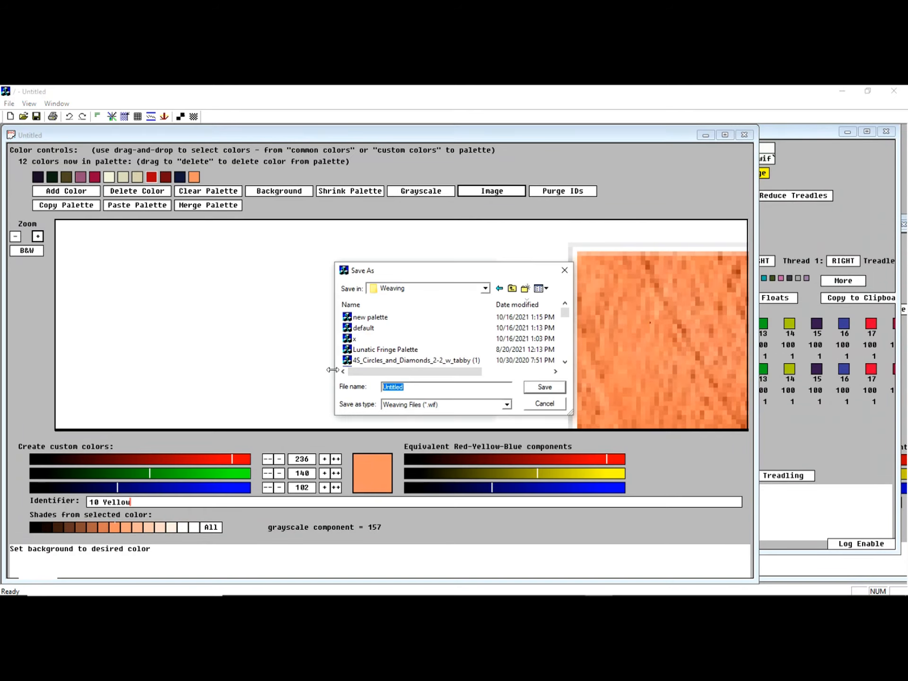
pyautogui.write('new palette')
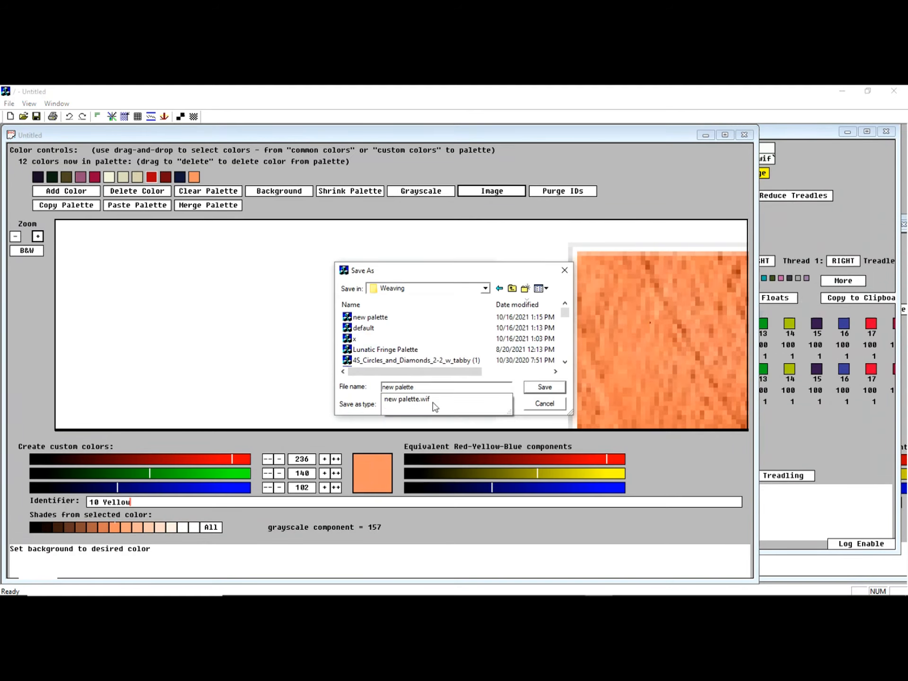
pyautogui.click(544, 387)
# Open the saved new palette WIF file from the Weaving folder in Notepad
pyautogui.click(546, 259)
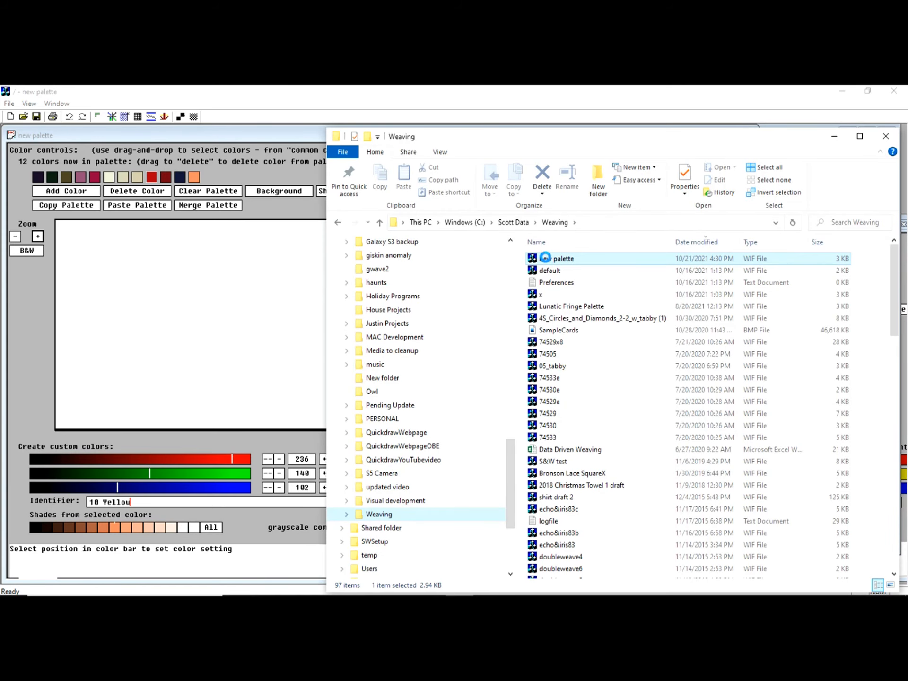
pyautogui.rightClick(548, 261)
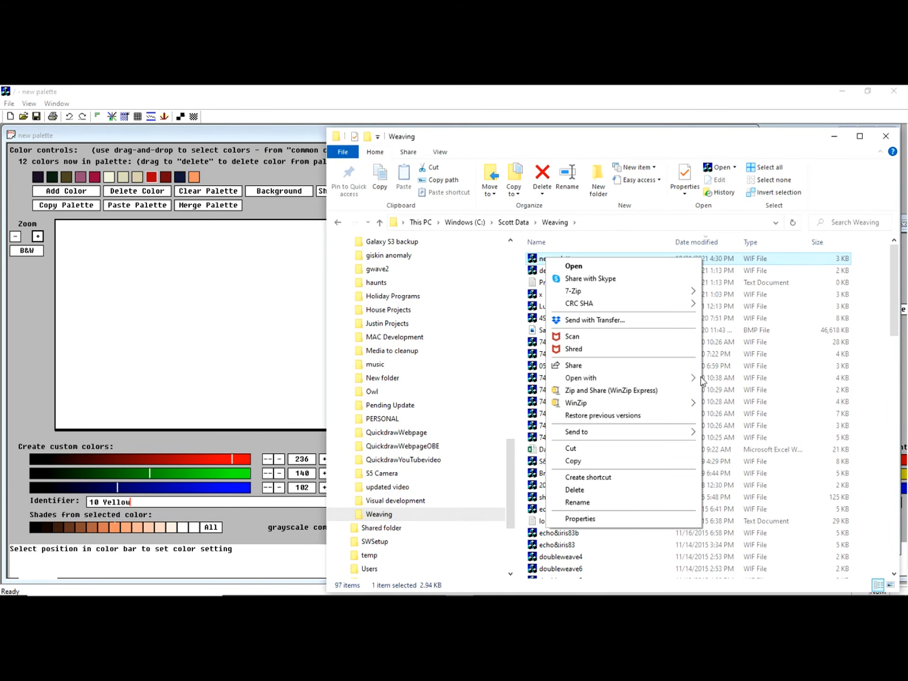
pyautogui.moveTo(694, 382)
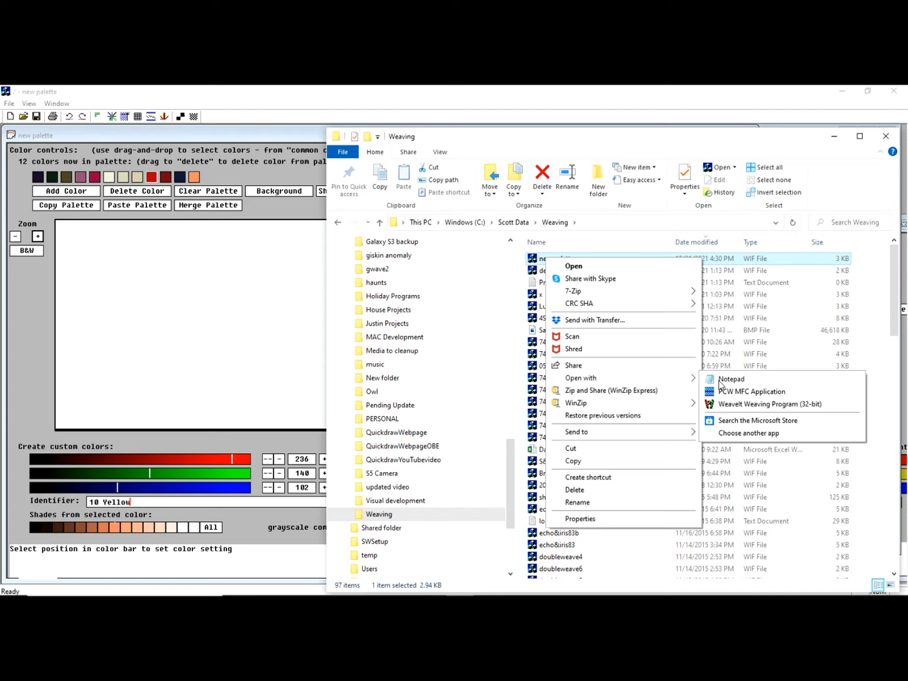
pyautogui.click(720, 382)
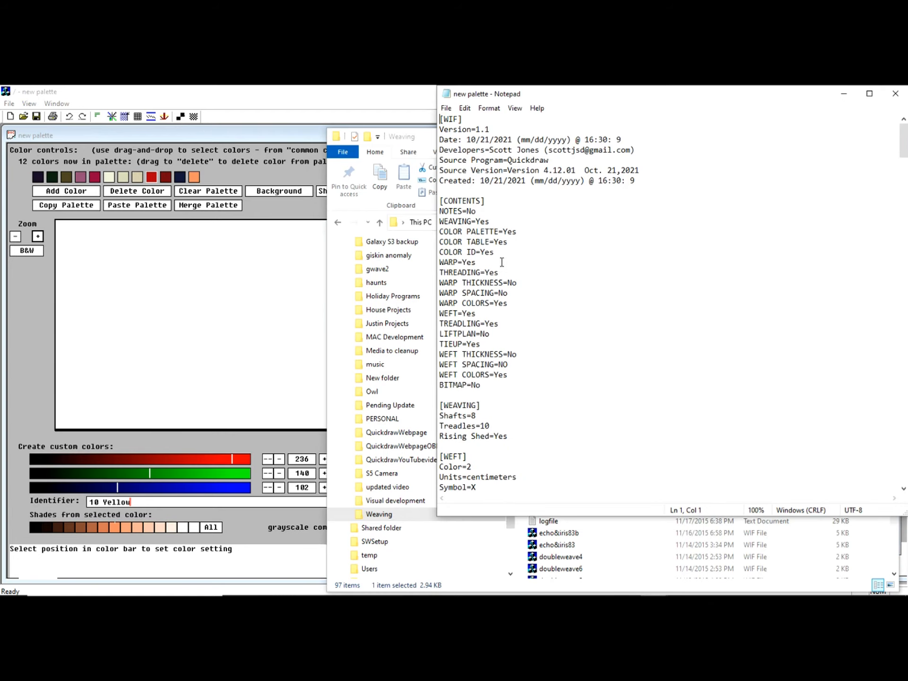
# Examine the file's COLOR ID contents flag and its COLOR PALETTE, COLOR TABLE and COLOR ID sections
pyautogui.moveTo(439, 252); pyautogui.dragTo(434, 260)
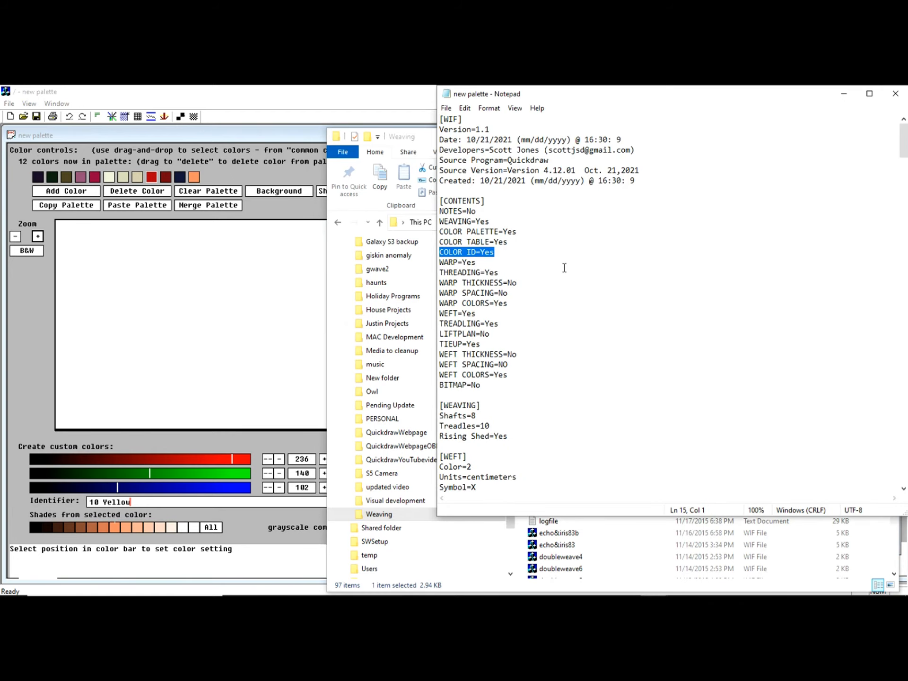
pyautogui.scroll(-3, 596, 298)
pyautogui.scroll(-6, 604, 304)
pyautogui.scroll(-3, 602, 308)
pyautogui.moveTo(440, 252); pyautogui.dragTo(520, 276)
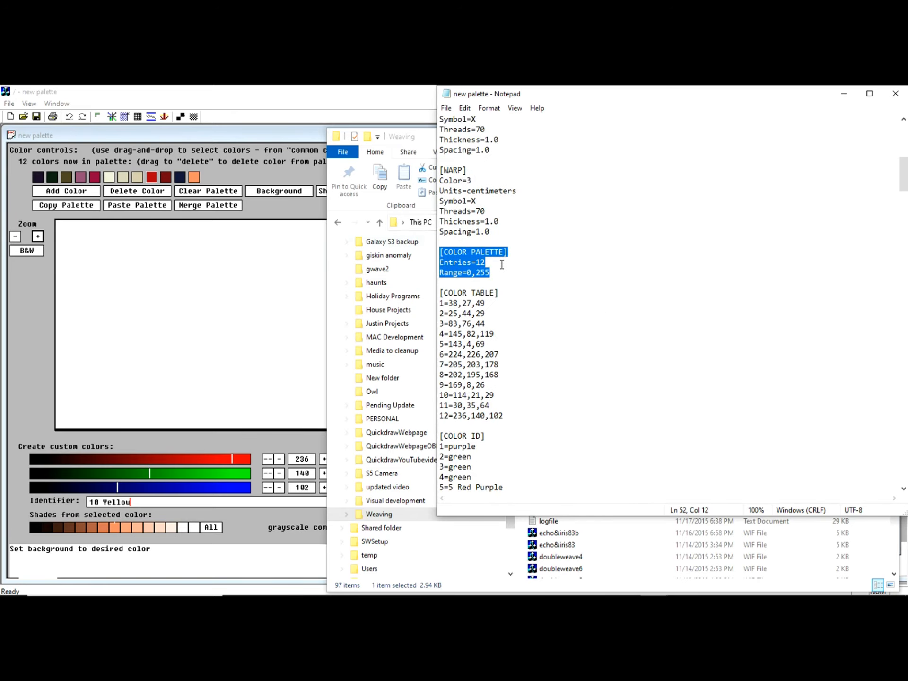
pyautogui.scroll(-1, 544, 275)
pyautogui.moveTo(522, 271); pyautogui.dragTo(543, 390)
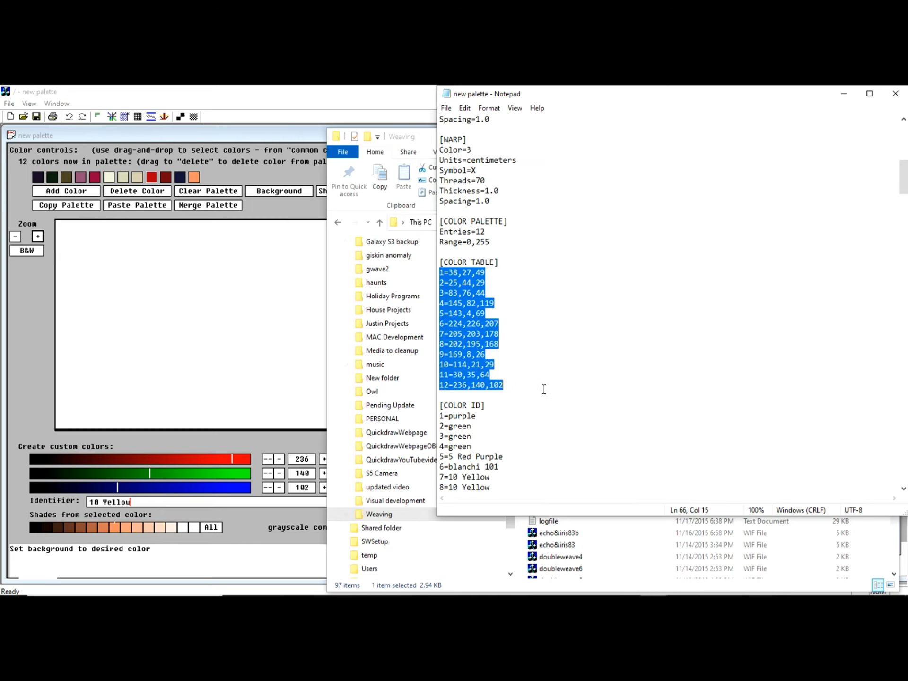
pyautogui.scroll(-2, 556, 384)
pyautogui.moveTo(441, 346); pyautogui.dragTo(555, 464)
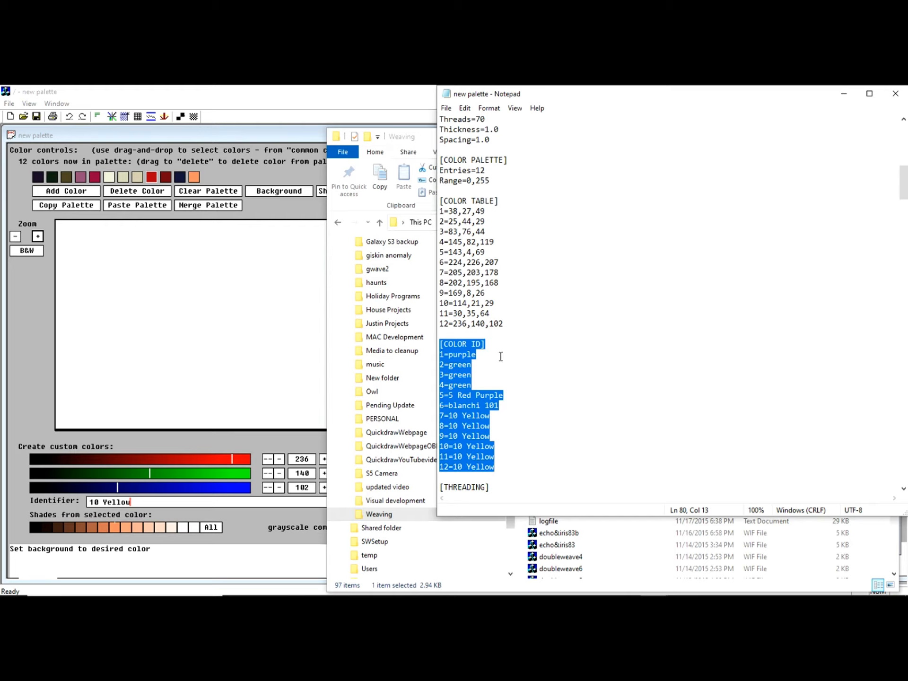
# Replace the identifier of colour 3 in the COLOR ID section with "hh"
pyautogui.click(498, 376)
pyautogui.press('BackSpace')
pyautogui.press('BackSpace')
pyautogui.press('BackSpace')
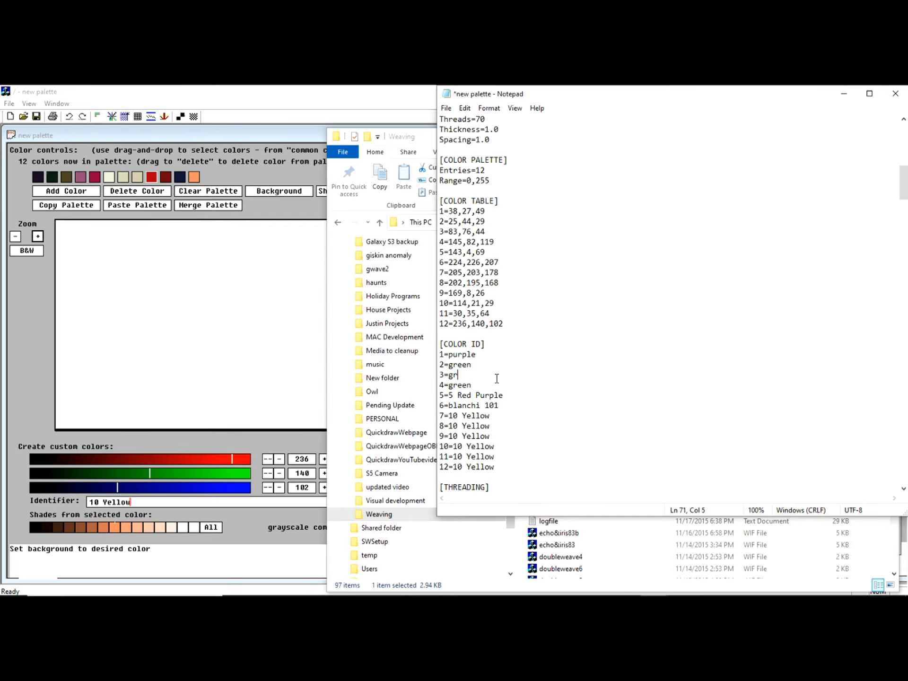
pyautogui.write('hh')
# Examine the repeated "10 Yellow" identifiers, and highlight the first 18 entries of the WARP COLORS section
pyautogui.moveTo(453, 416); pyautogui.dragTo(516, 461)
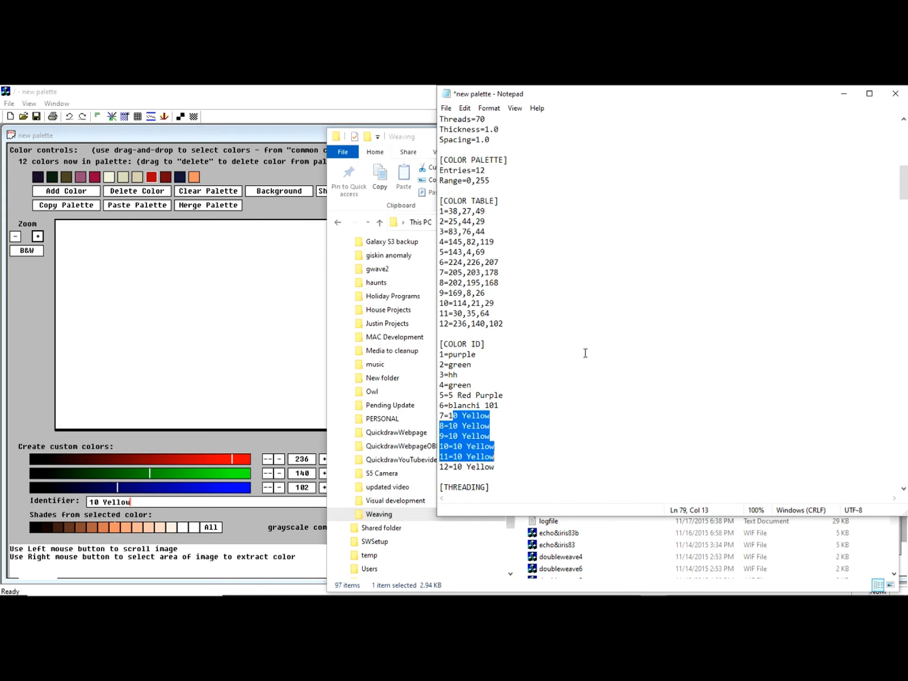
pyautogui.scroll(-3, 626, 328)
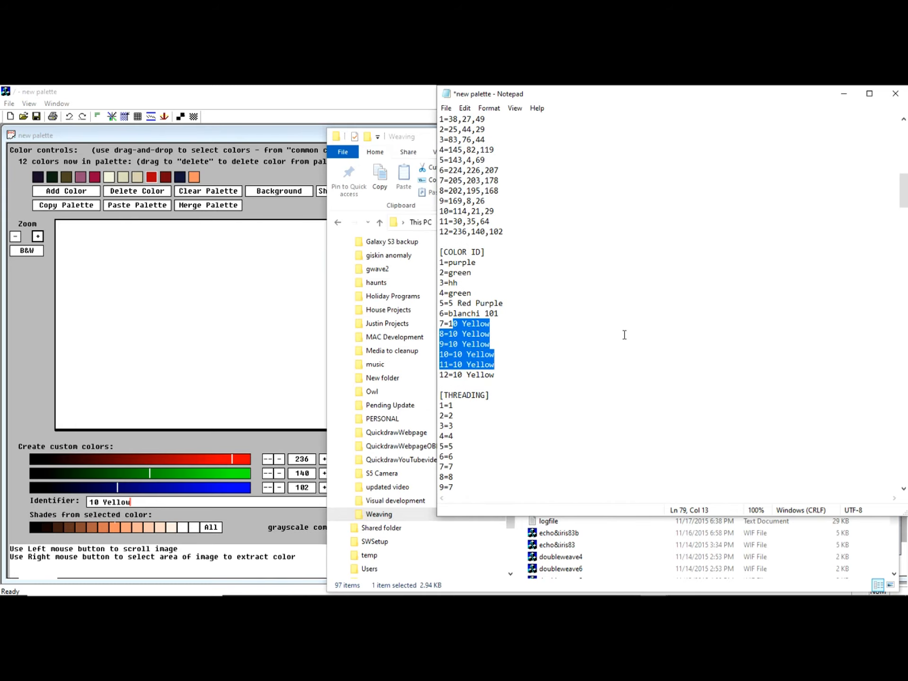
pyautogui.scroll(-5, 625, 335)
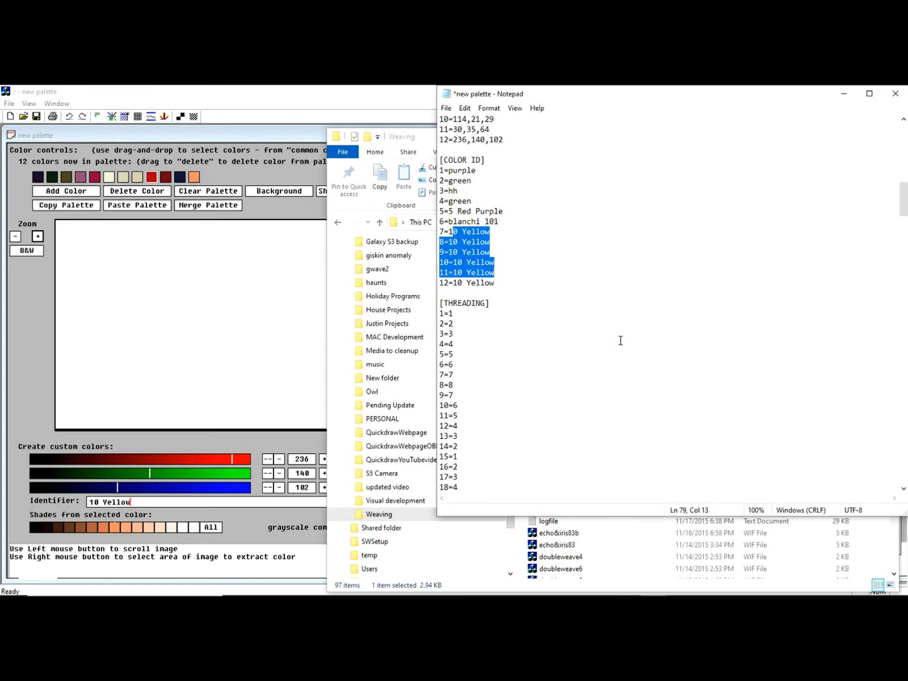
pyautogui.scroll(-20, 620, 341)
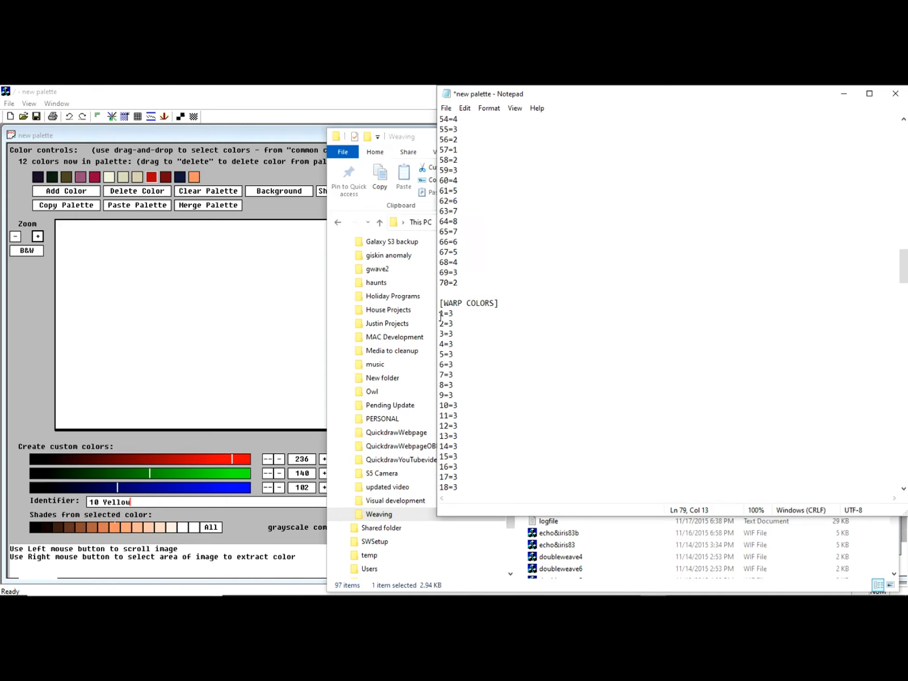
pyautogui.moveTo(441, 314); pyautogui.dragTo(525, 486)
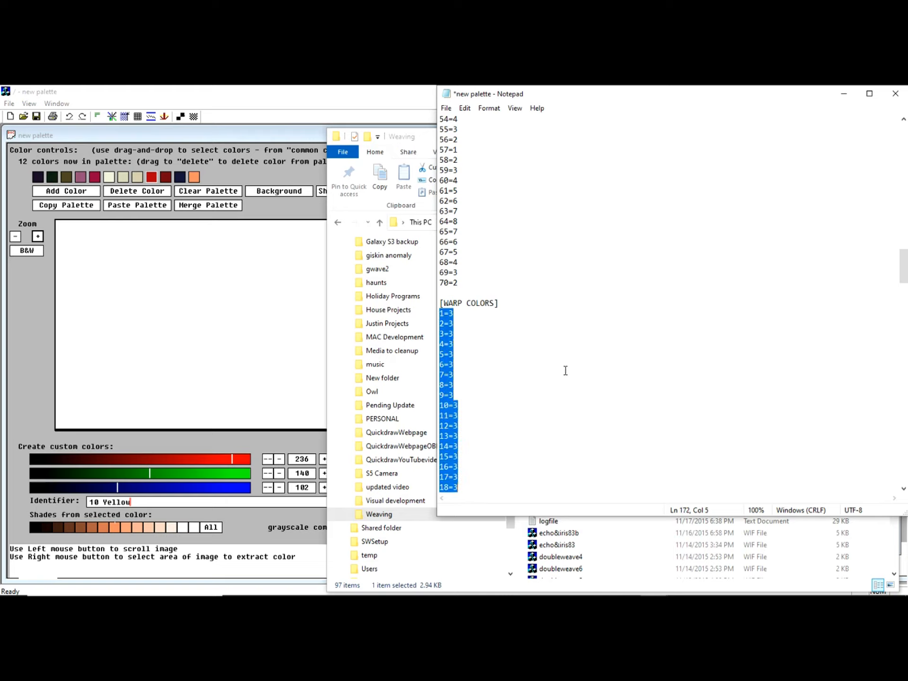
# Open the LunaticFringe-TubularSpectrum Palette WIF file from the QuickdrawProgramFiles folder in Notepad
pyautogui.click(426, 142)
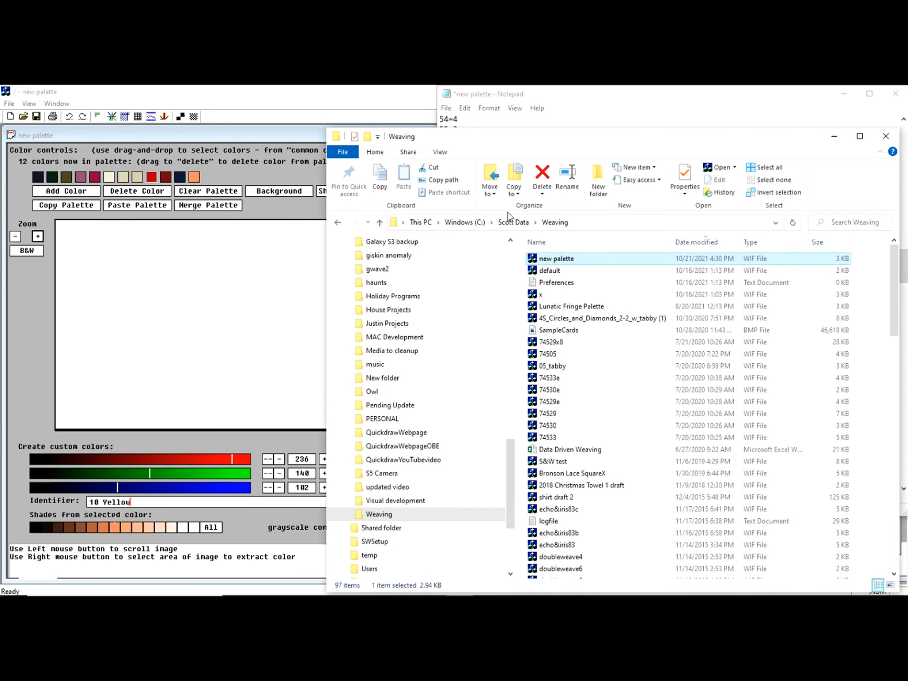
pyautogui.click(510, 217)
pyautogui.rightClick(561, 536)
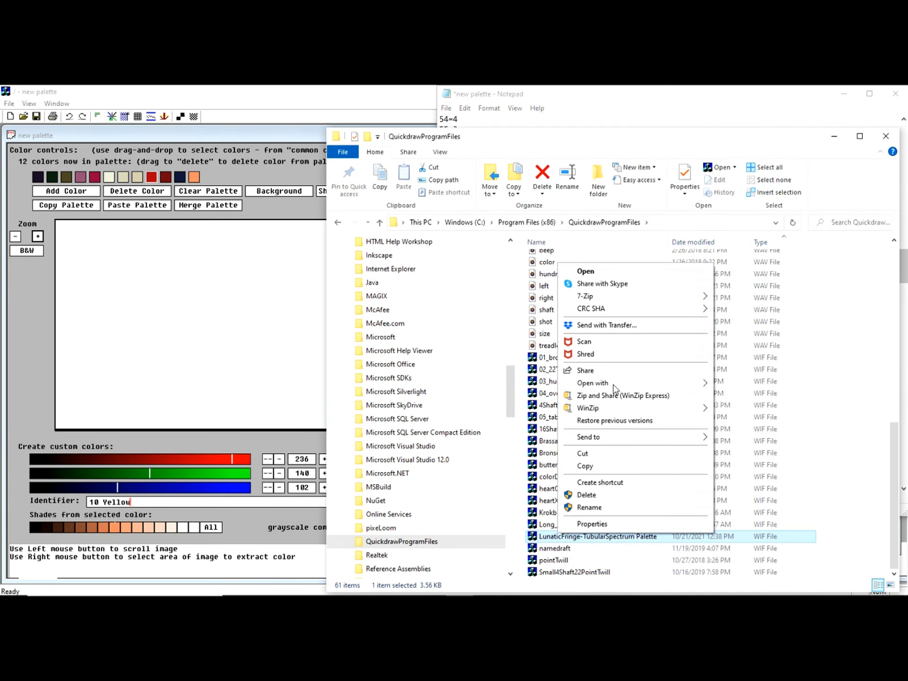
pyautogui.moveTo(612, 385)
pyautogui.click(767, 427)
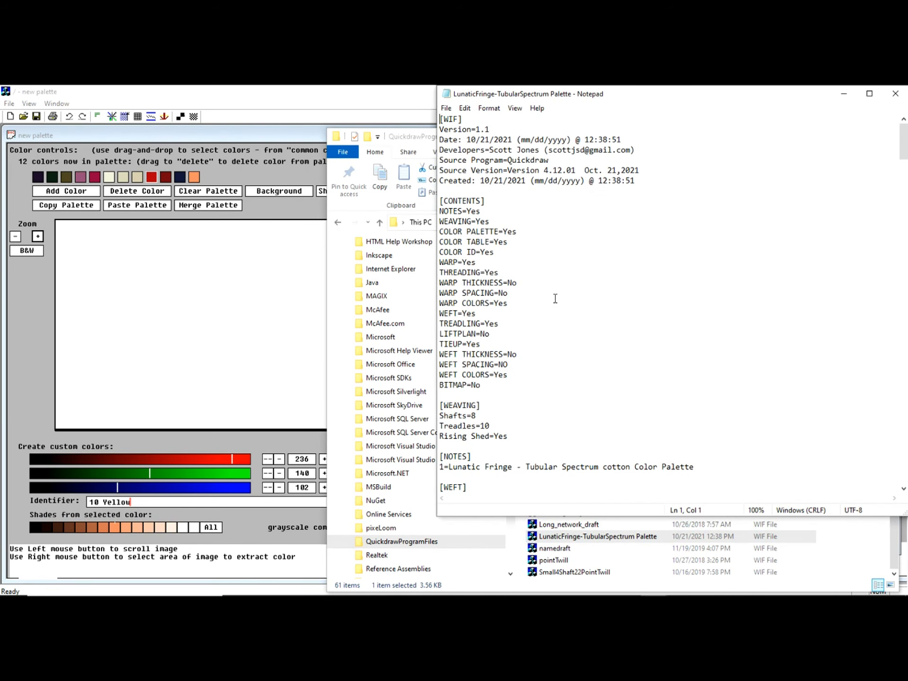
# Examine the Lunatic Fringe file's COLOR ID contents flag, notes, palette entries and full list of colour identifiers
pyautogui.moveTo(440, 251); pyautogui.dragTo(550, 252)
pyautogui.scroll(-12, 578, 294)
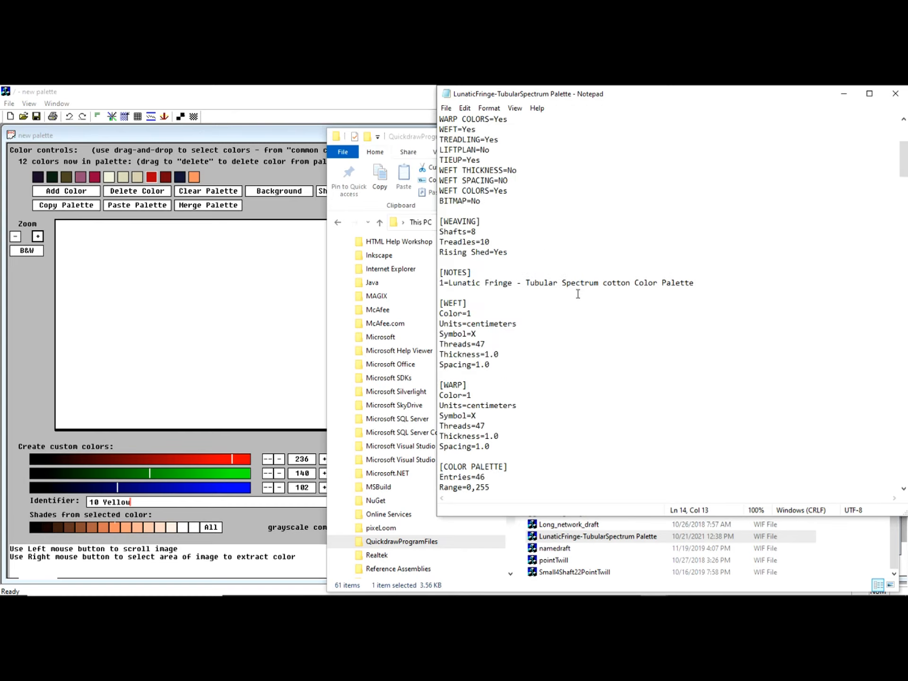
pyautogui.moveTo(573, 310); pyautogui.dragTo(592, 430)
pyautogui.scroll(-17, 592, 430)
pyautogui.scroll(-2, 592, 427)
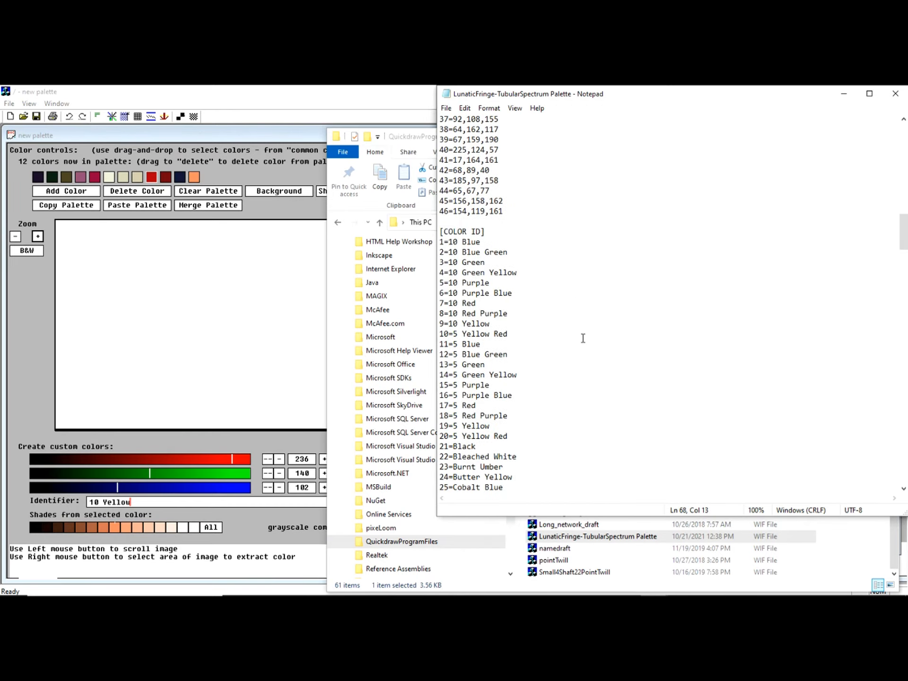
pyautogui.moveTo(541, 230); pyautogui.dragTo(606, 494)
pyautogui.scroll(-2, 607, 477)
pyautogui.scroll(-15, 607, 478)
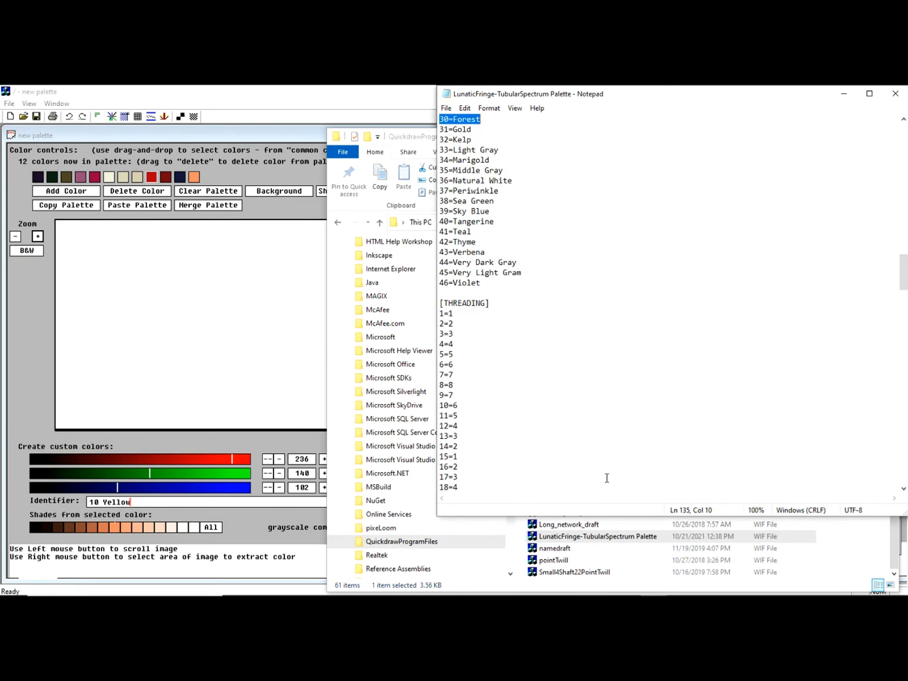
# Examine how the Lunatic Fringe file assigns palette colours to threads in its WARP COLORS and WEFT COLORS sections
pyautogui.scroll(-12, 607, 478)
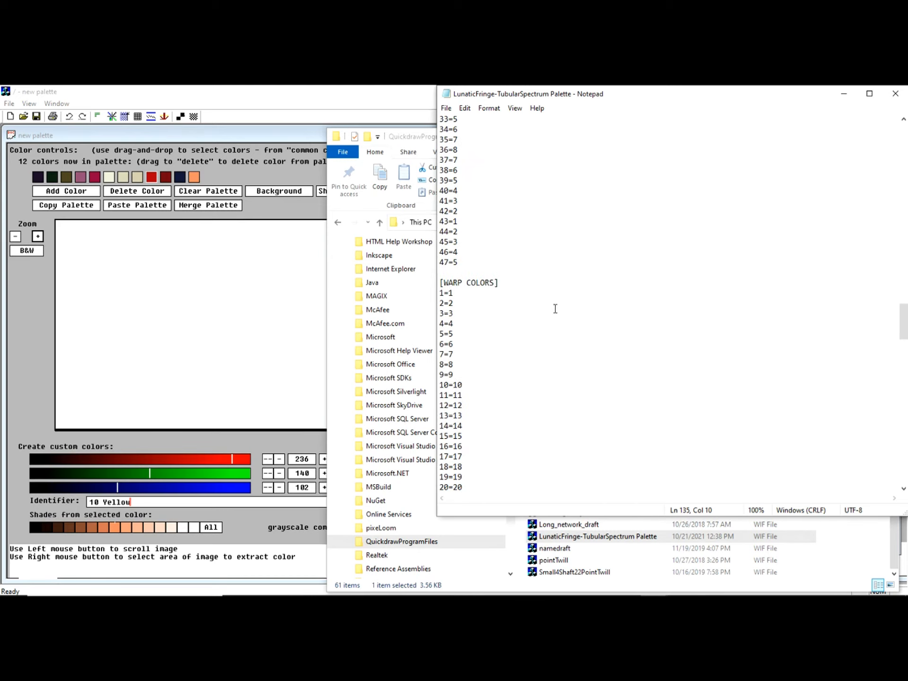
pyautogui.scroll(-1, 555, 308)
pyautogui.moveTo(440, 263); pyautogui.dragTo(555, 503)
pyautogui.scroll(-2, 565, 476)
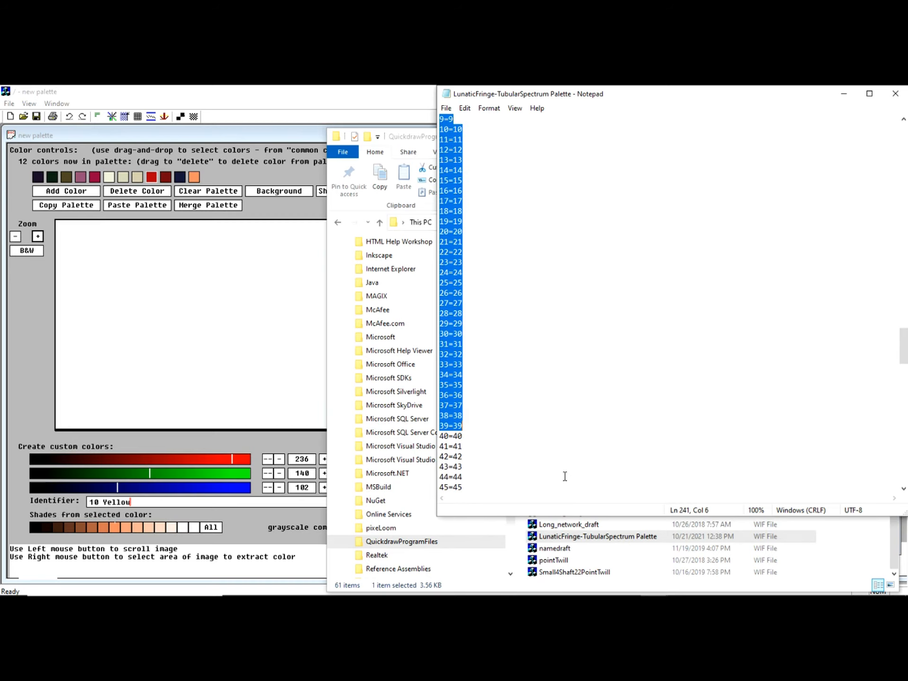
pyautogui.scroll(-3, 565, 476)
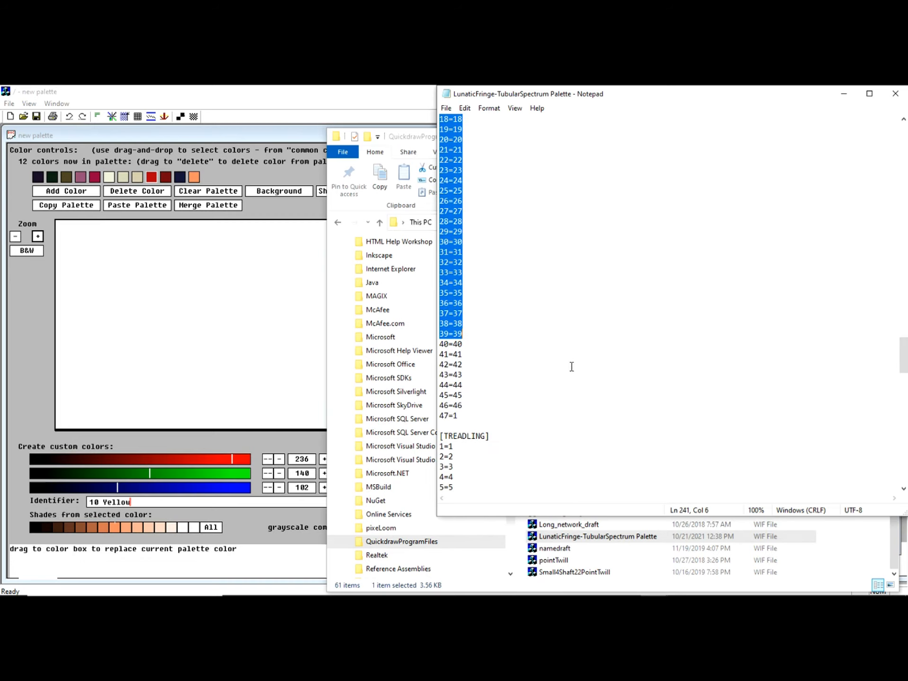
pyautogui.scroll(7, 563, 368)
pyautogui.scroll(15, 563, 372)
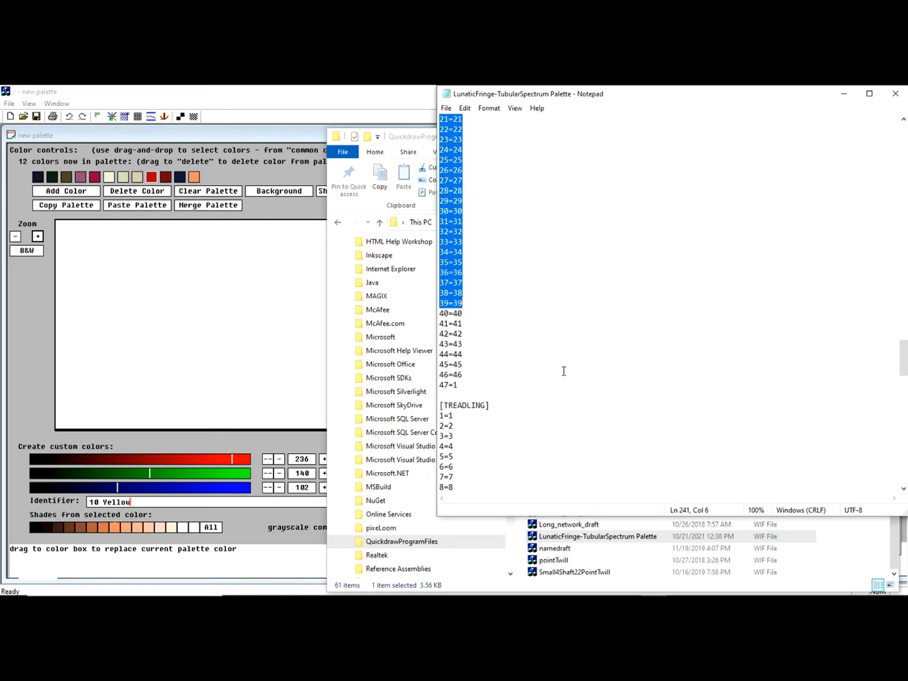
pyautogui.scroll(-6, 560, 377)
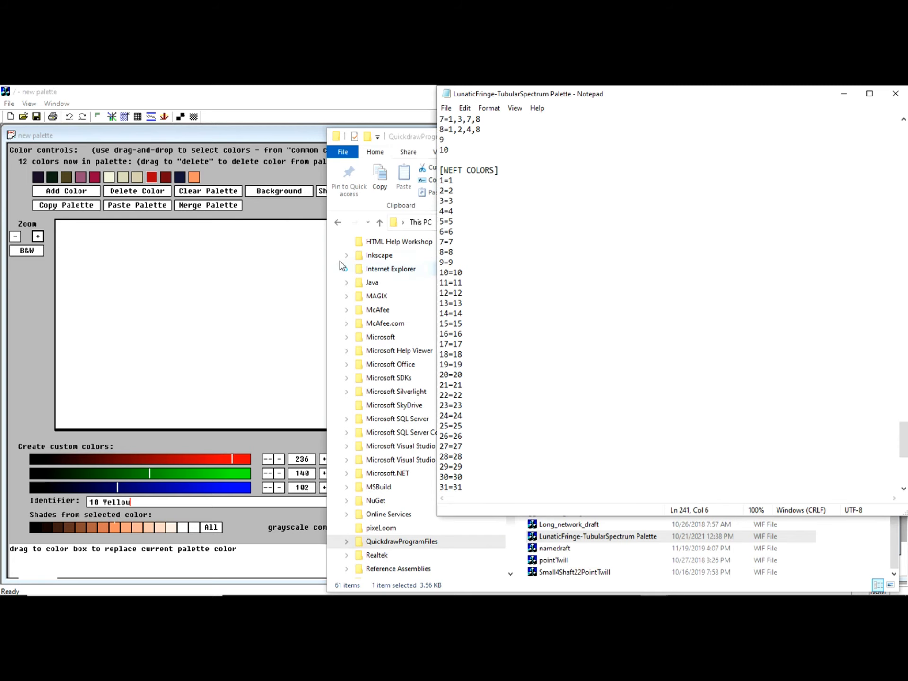
# Switch back to Quickdraw, show the LunaticFringe-TubularSpectrum Palette draft in the Edit screen, and return to the new palette window
pyautogui.click(298, 207)
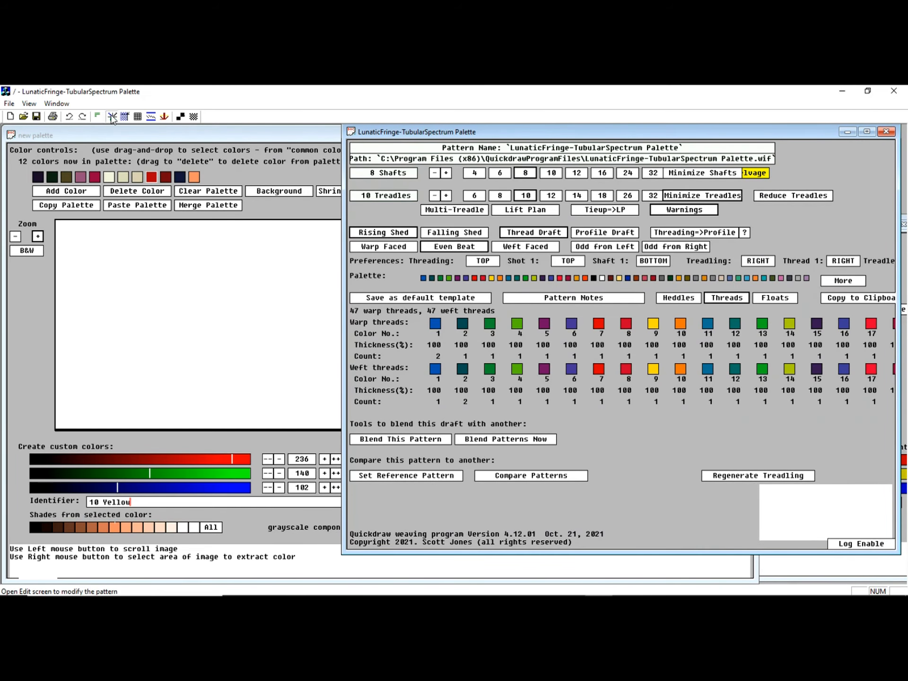
pyautogui.click(112, 117)
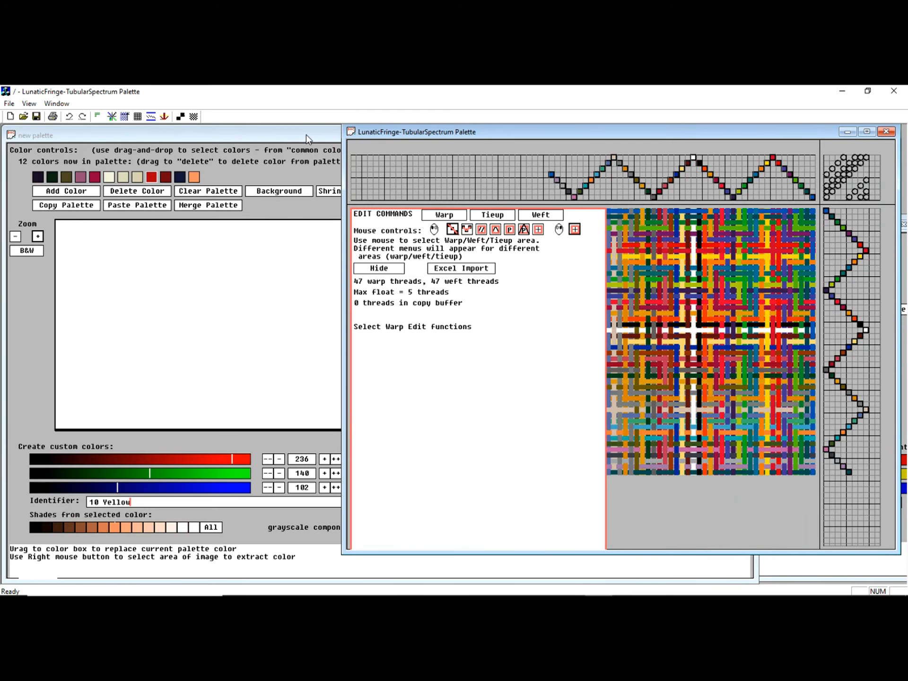
pyautogui.click(305, 135)
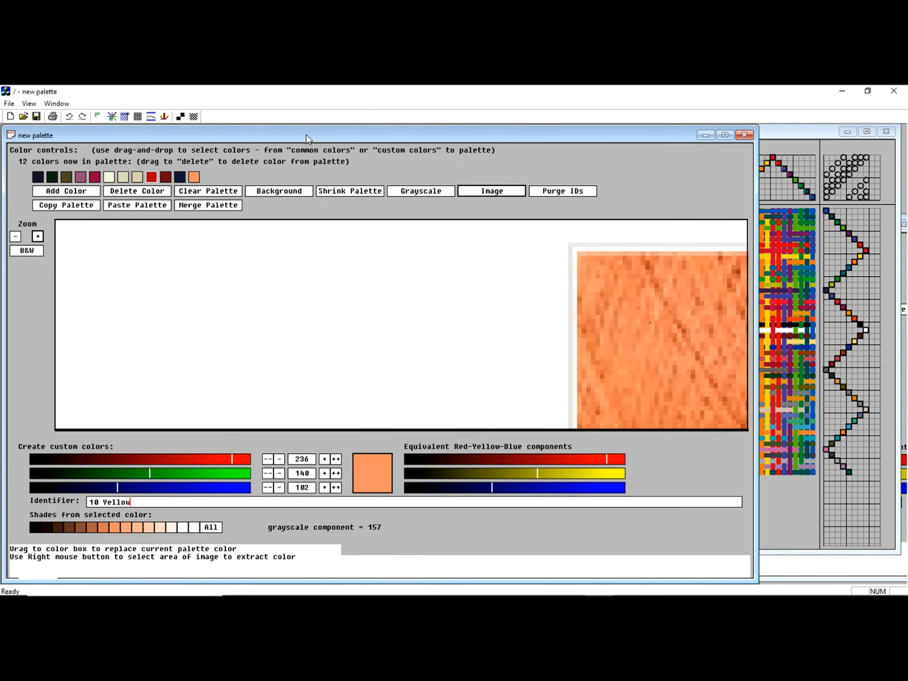